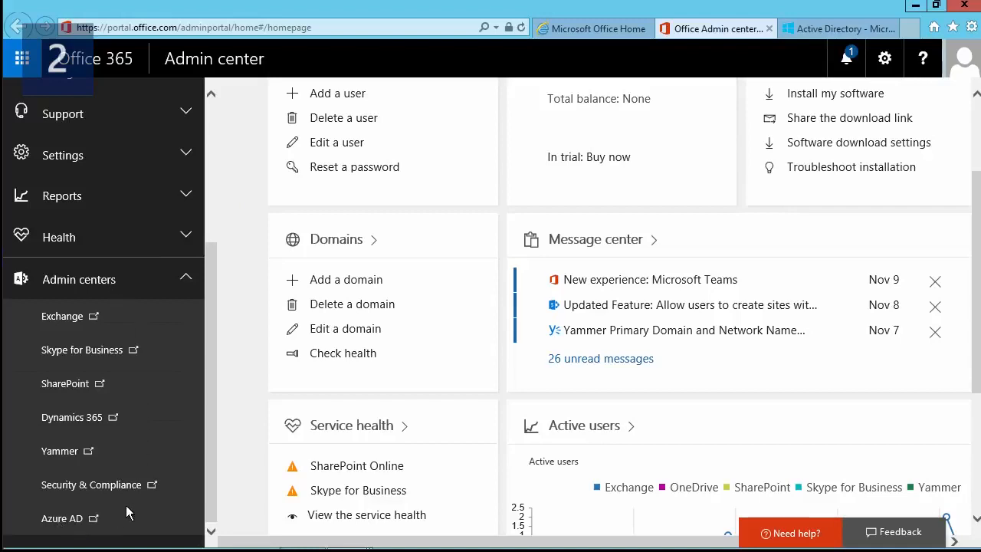
# - Go to the think about IT directory's Applications list and start adding a new application
pyautogui.click(817, 28)
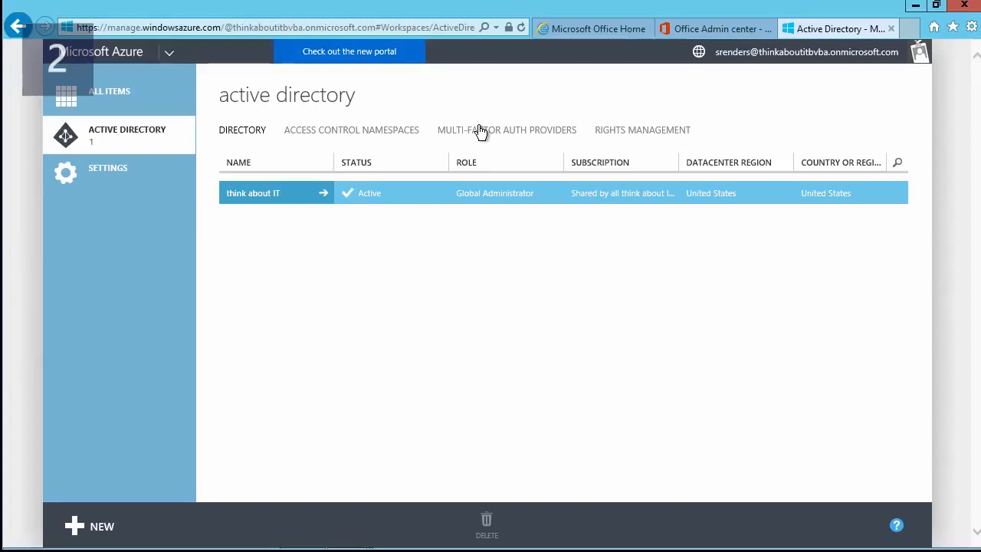
pyautogui.click(298, 196)
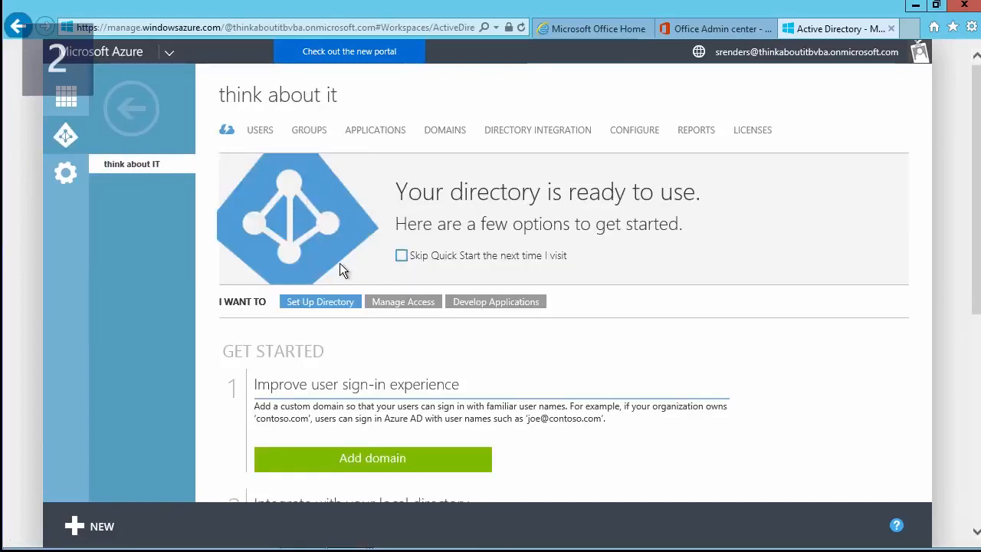
pyautogui.click(373, 130)
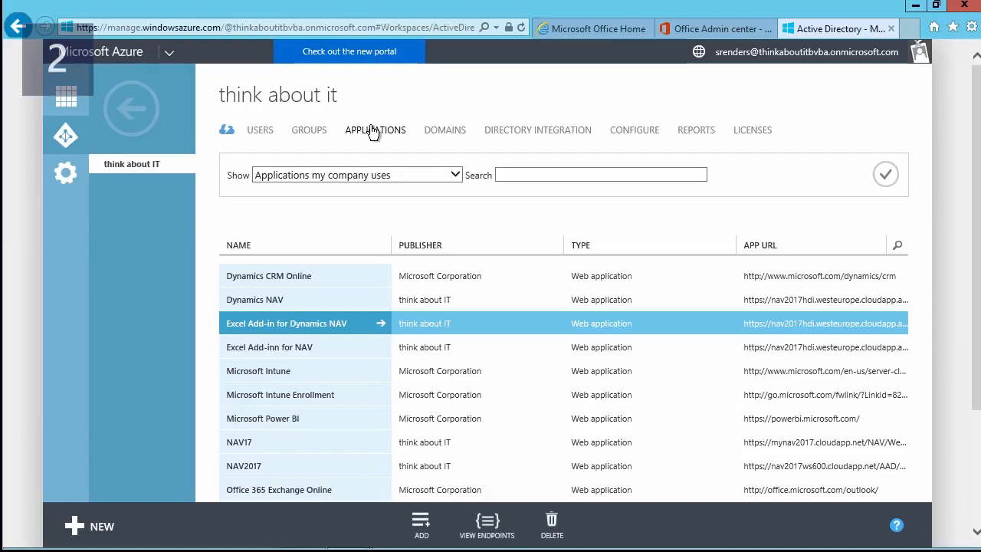
pyautogui.click(422, 527)
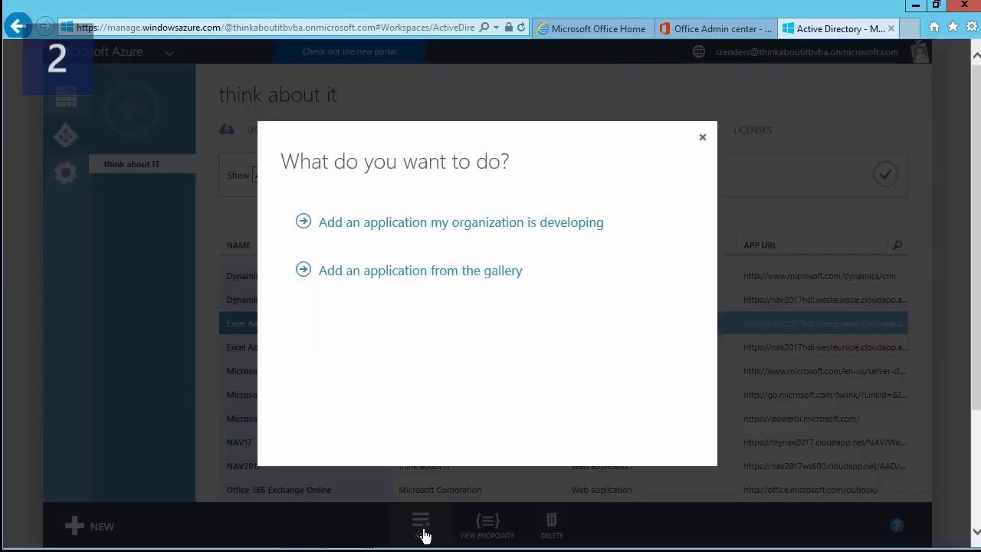
# - Register an organization-developed Web Application named 'test' and continue to the app properties step
pyautogui.click(467, 231)
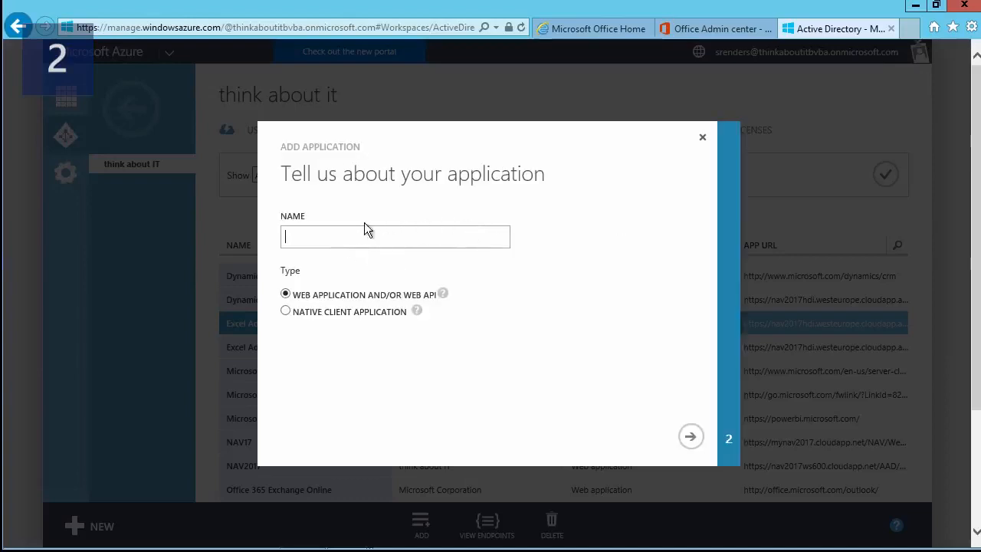
pyautogui.write('test')
pyautogui.click(443, 294)
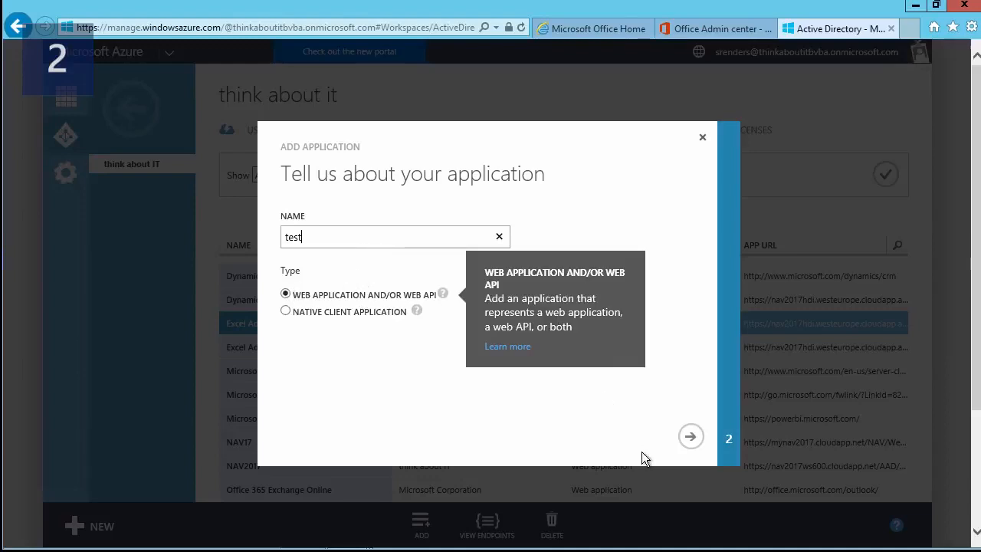
pyautogui.click(685, 438)
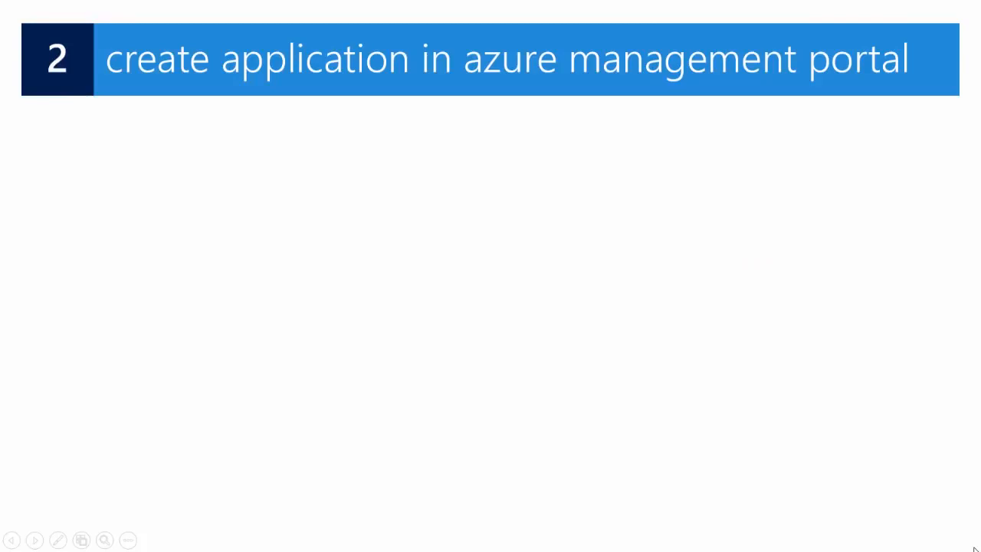
pyautogui.press('Right')
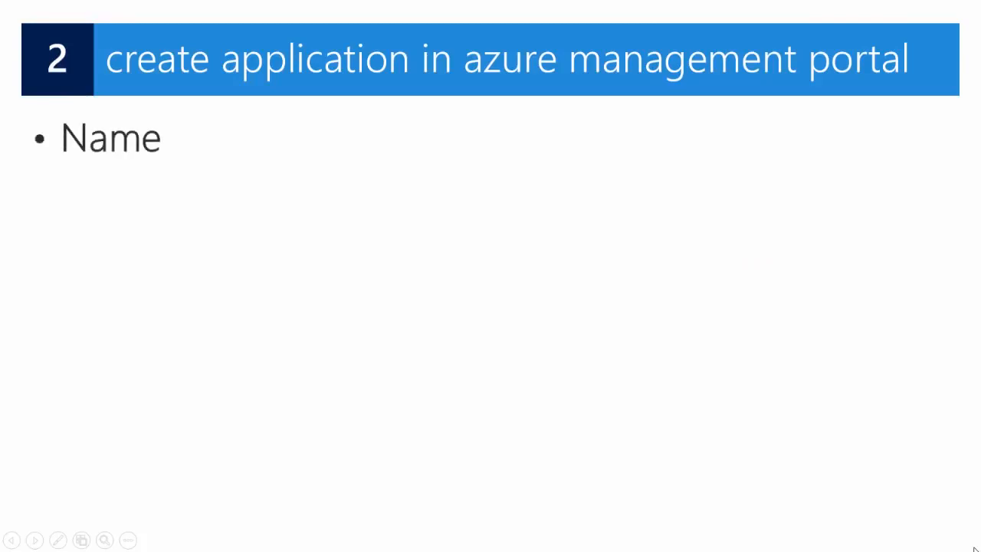
# - Present the Name, Type and App URL bullets, ending on the Add application dialog screenshot
pyautogui.press('Right')
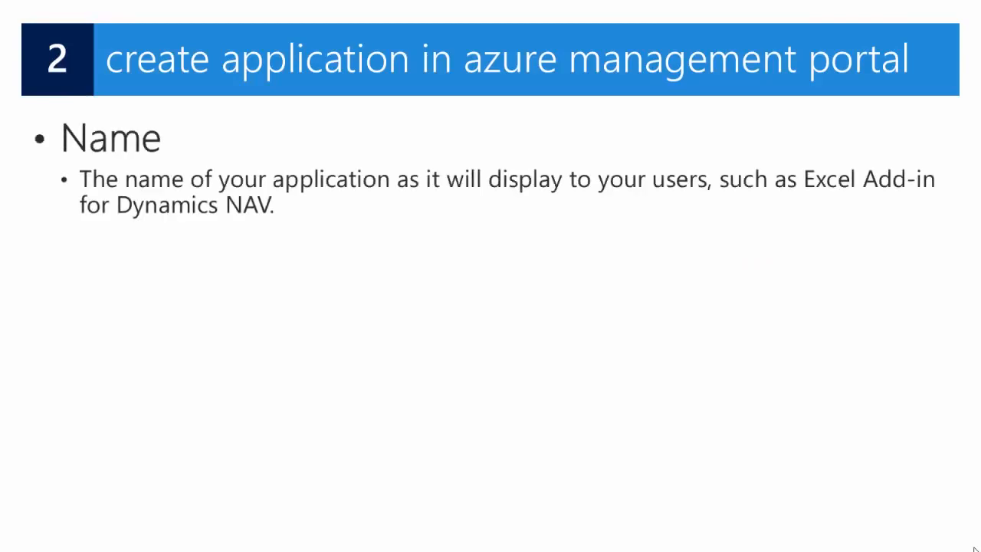
pyautogui.press('Right')
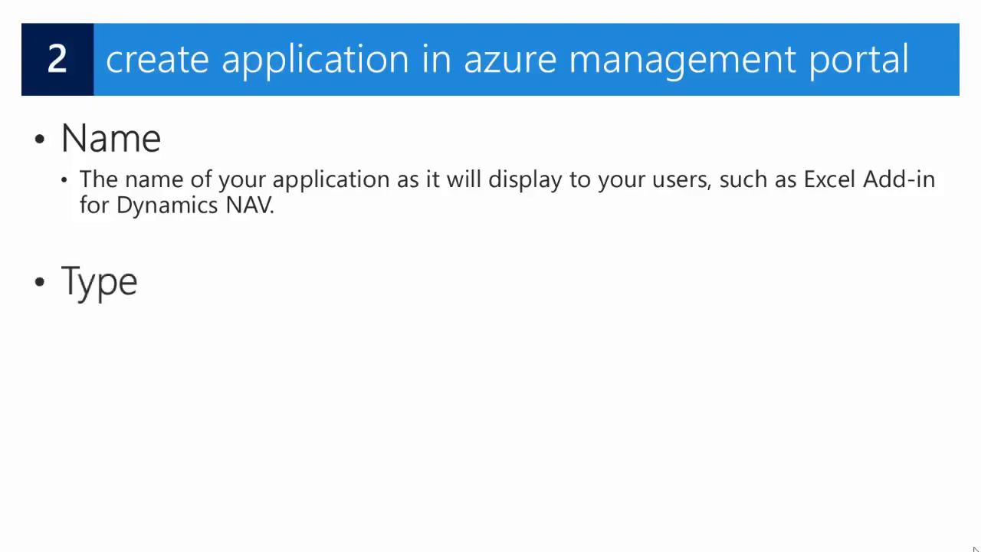
pyautogui.press('Right')
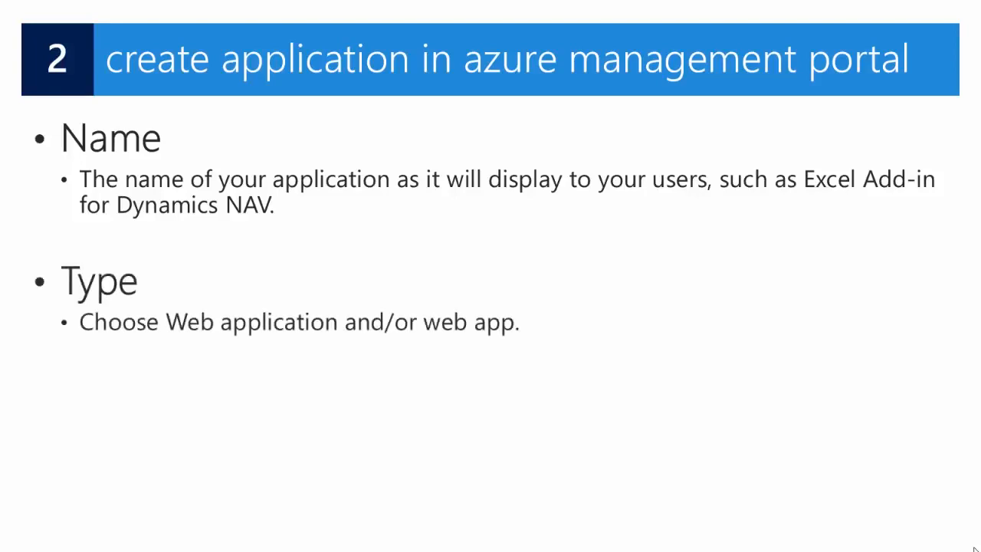
pyautogui.press('Right')
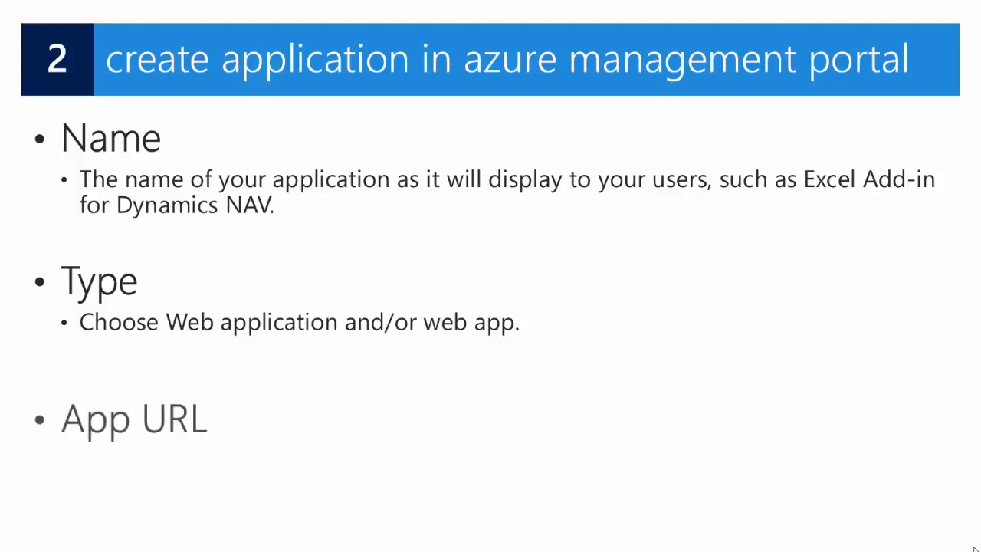
pyautogui.press('Right')
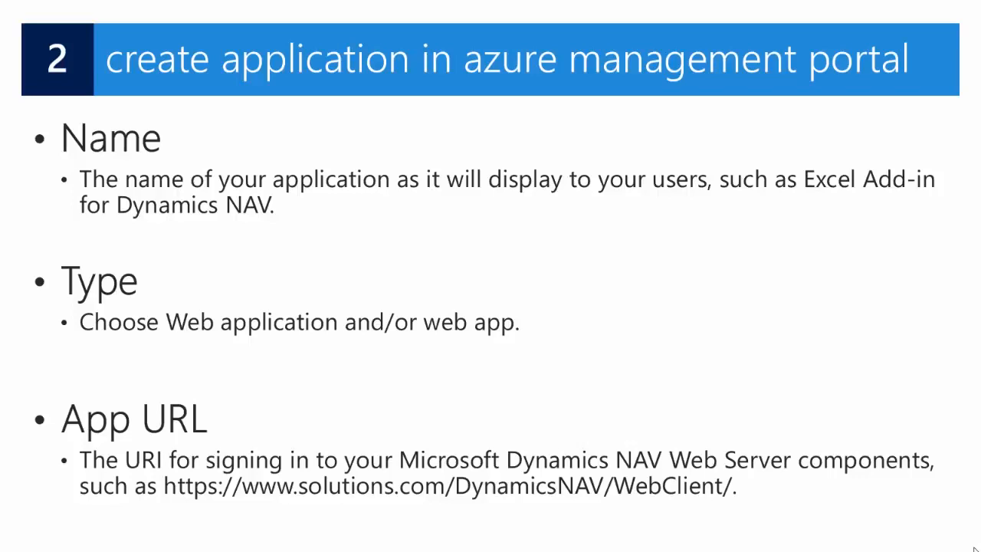
pyautogui.press('Right')
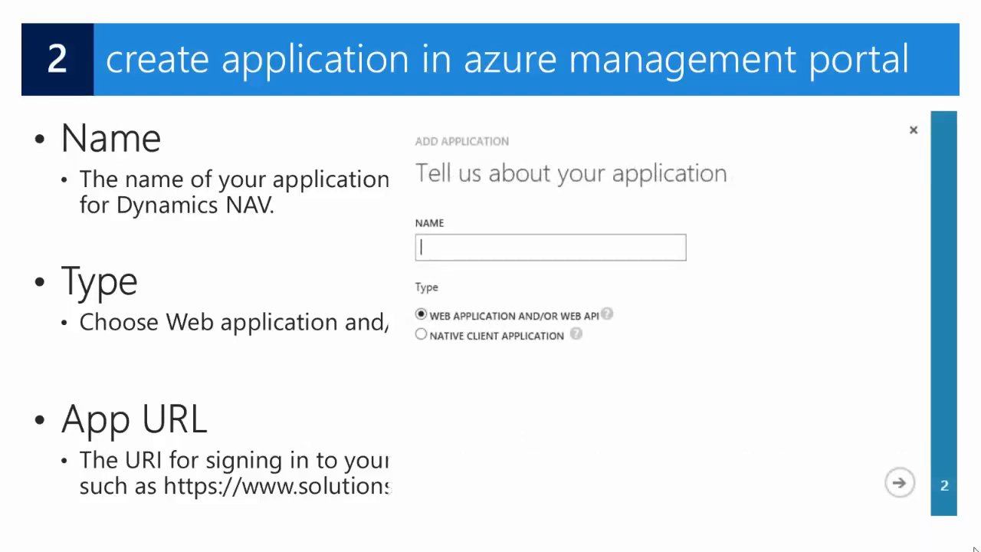
# - Present the App ID URI bullets and the Directory Access advice to choose Single Sign-On
pyautogui.press('Right')
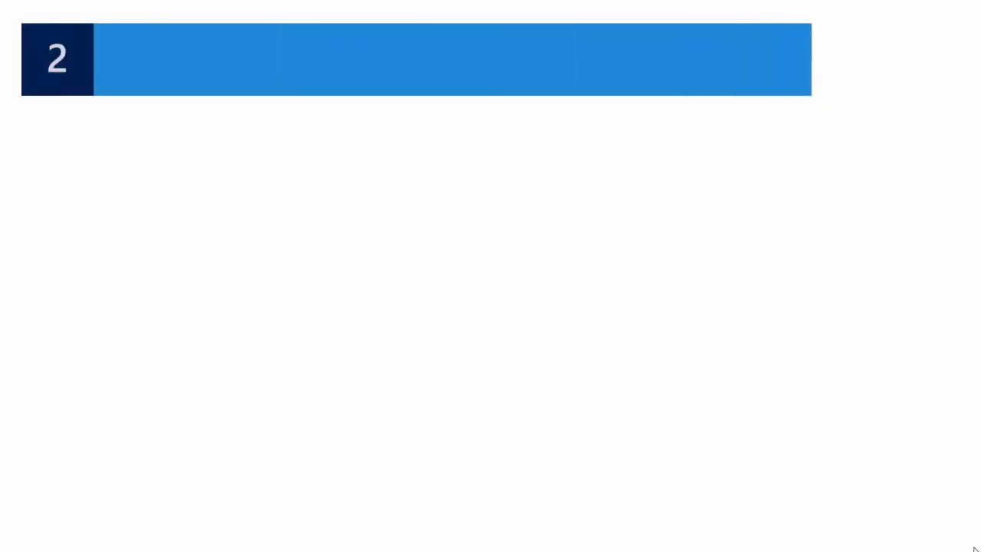
pyautogui.press('Right')
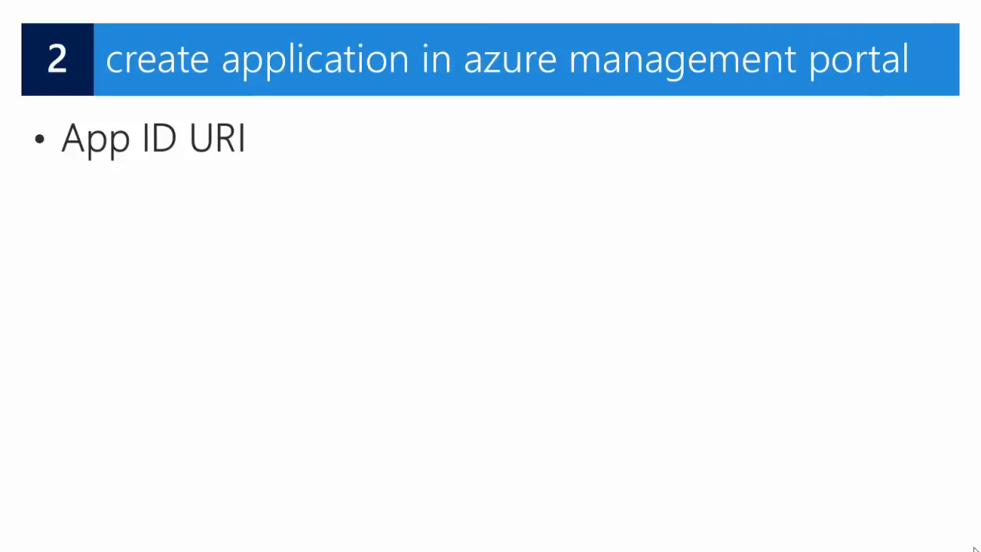
pyautogui.press('Right')
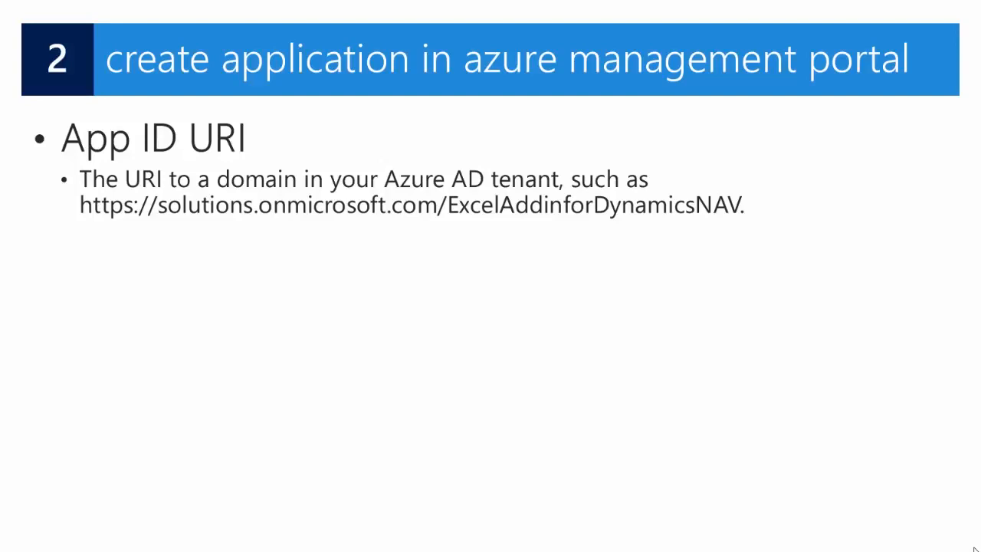
pyautogui.press('Right')
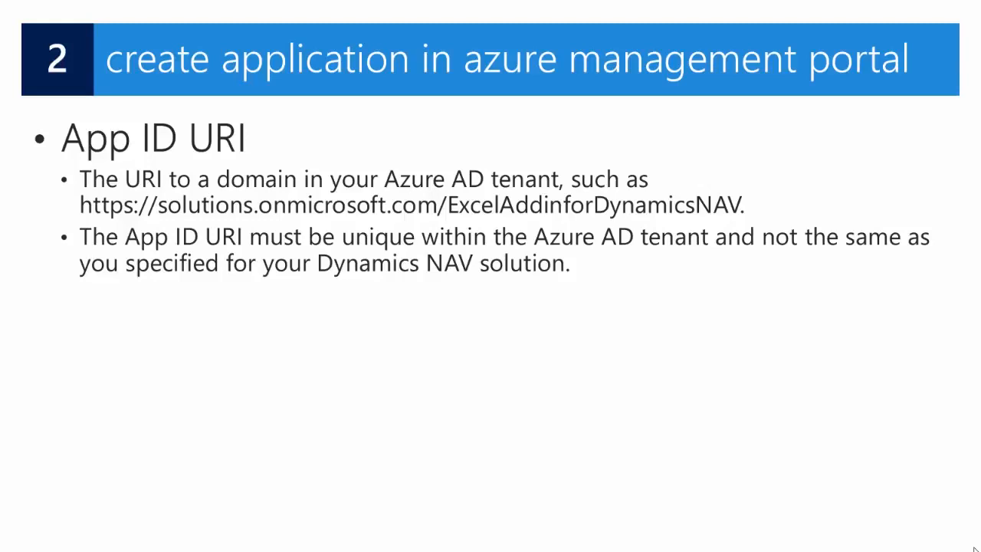
pyautogui.press('Right')
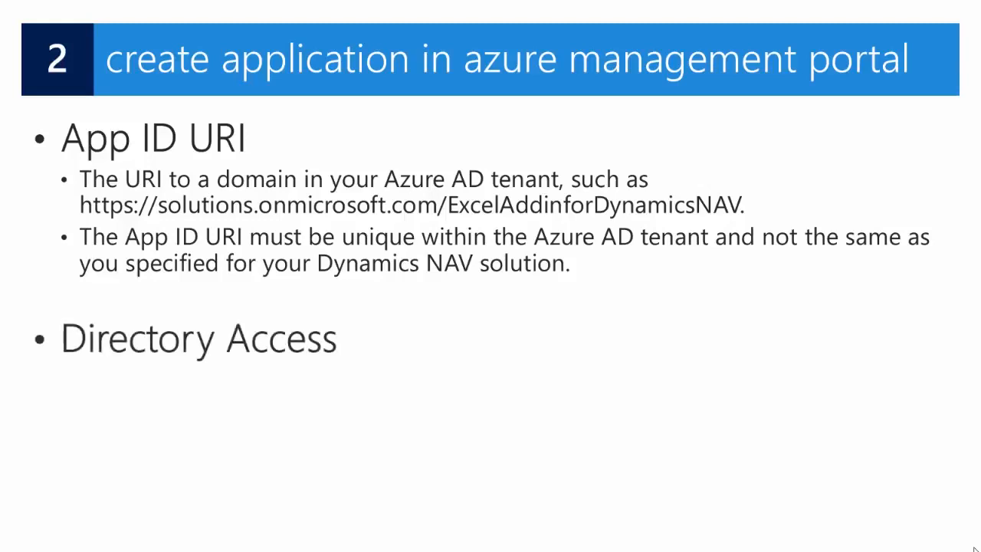
pyautogui.press('Right')
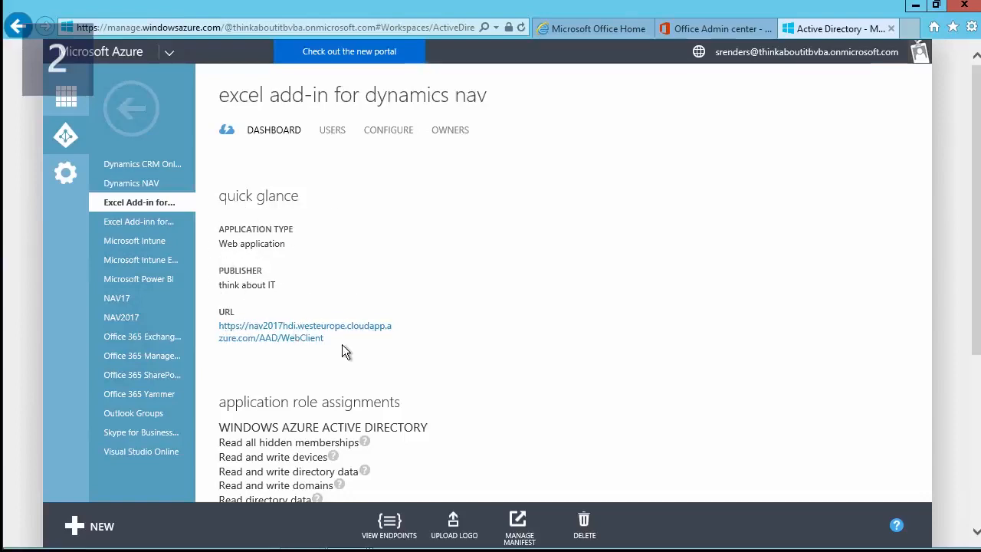
# - Review the app's Name, Sign-on URL, Client ID and full App ID URI under CONFIGURE
pyautogui.click(387, 131)
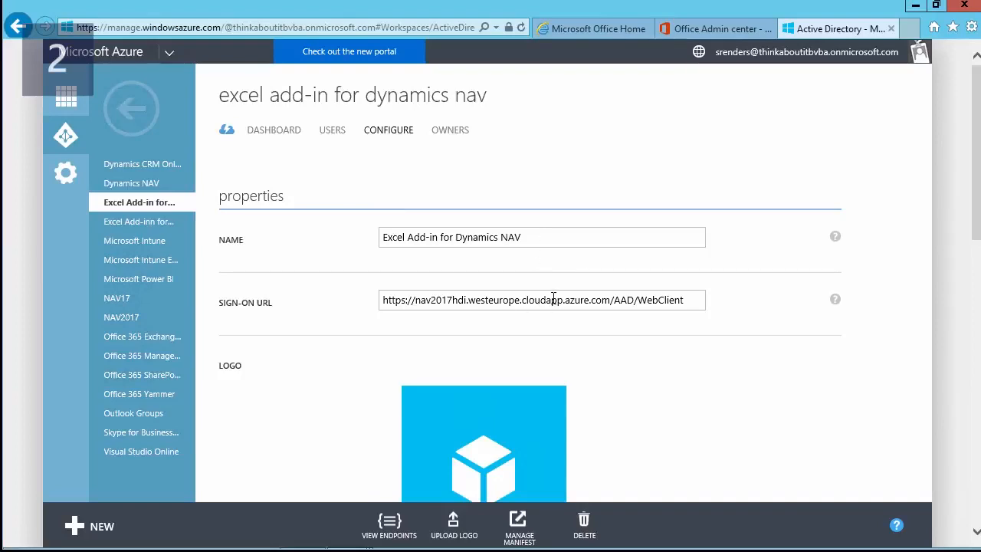
pyautogui.scroll(-1, 396, 324)
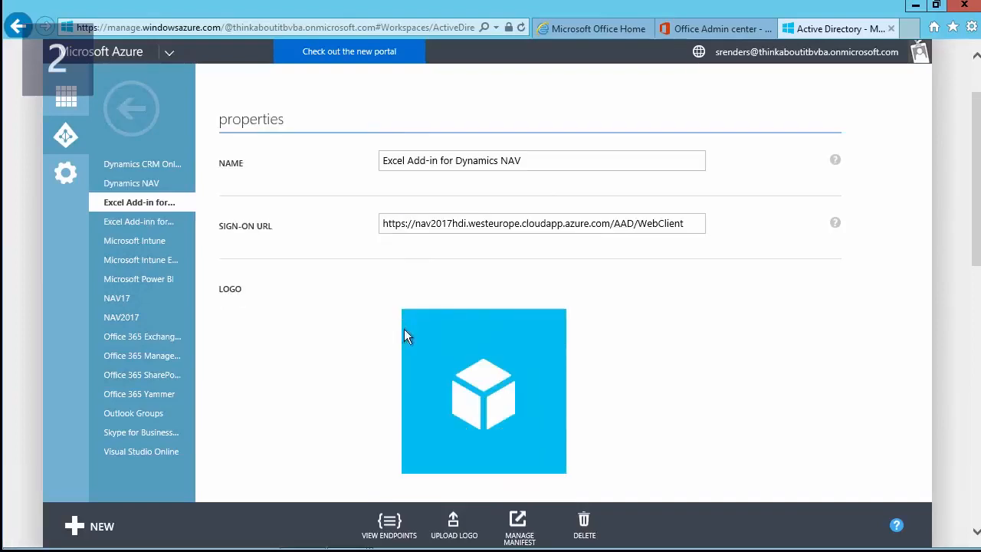
pyautogui.scroll(-3, 359, 345)
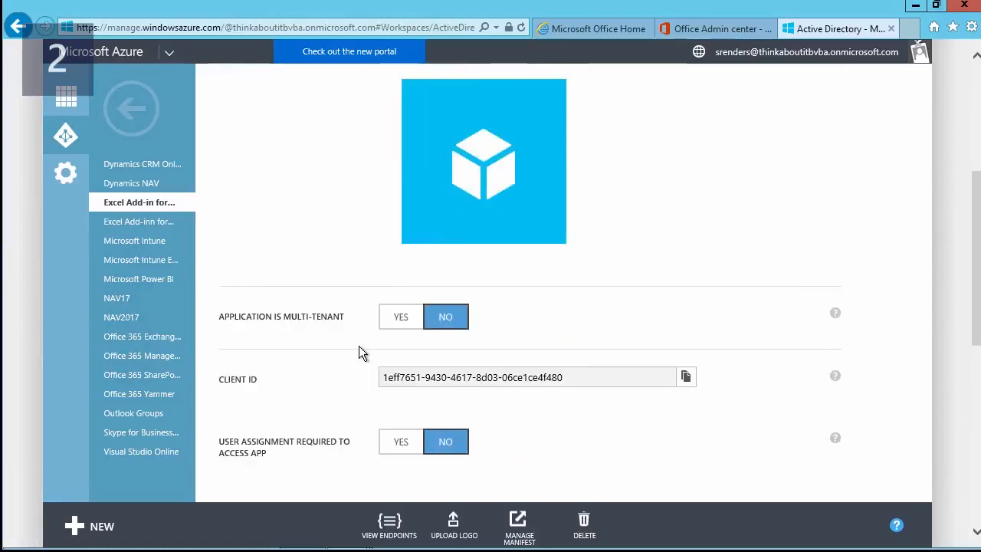
pyautogui.scroll(-2, 359, 345)
pyautogui.scroll(-2, 359, 346)
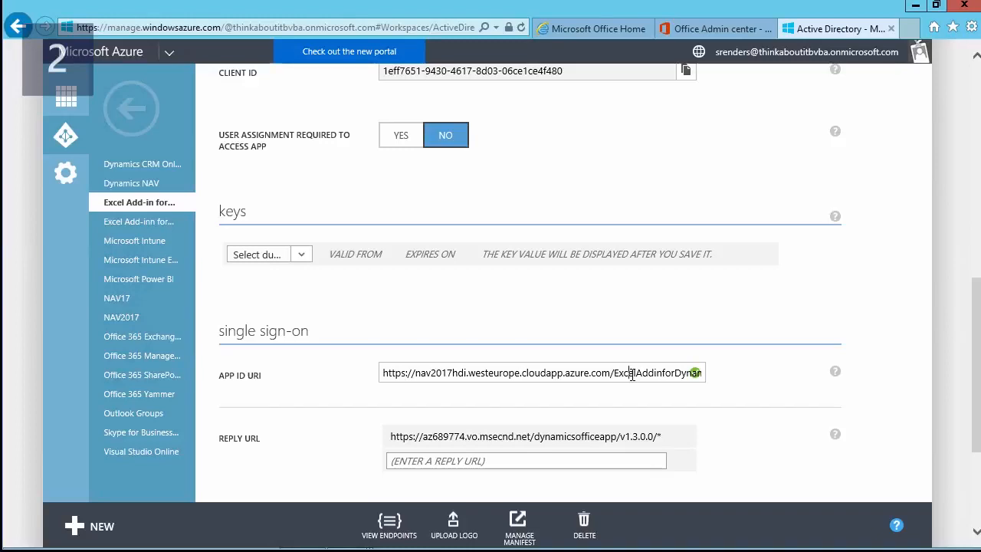
pyautogui.press('End')
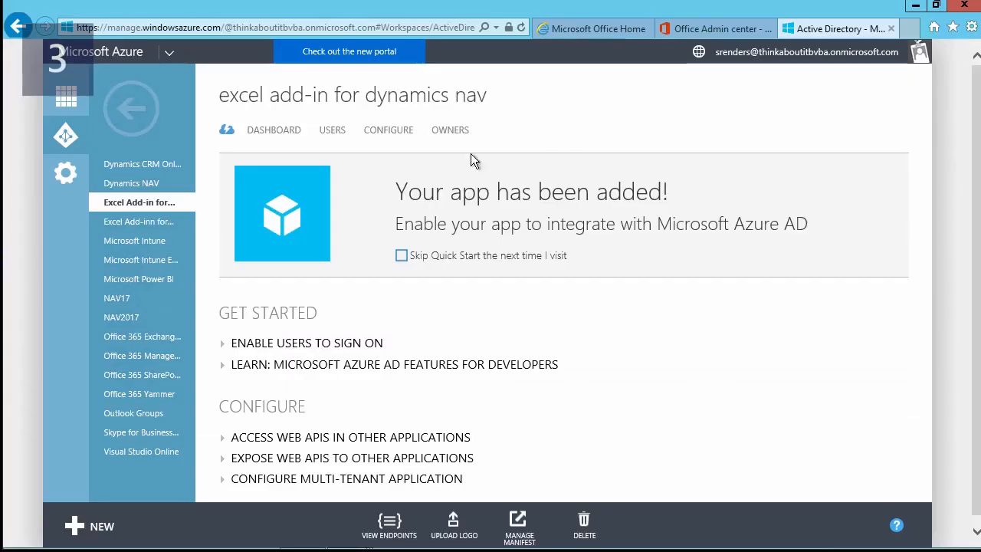
# - Open the app's 'permissions to other applications' list and adjust which applications it shows
pyautogui.click(389, 134)
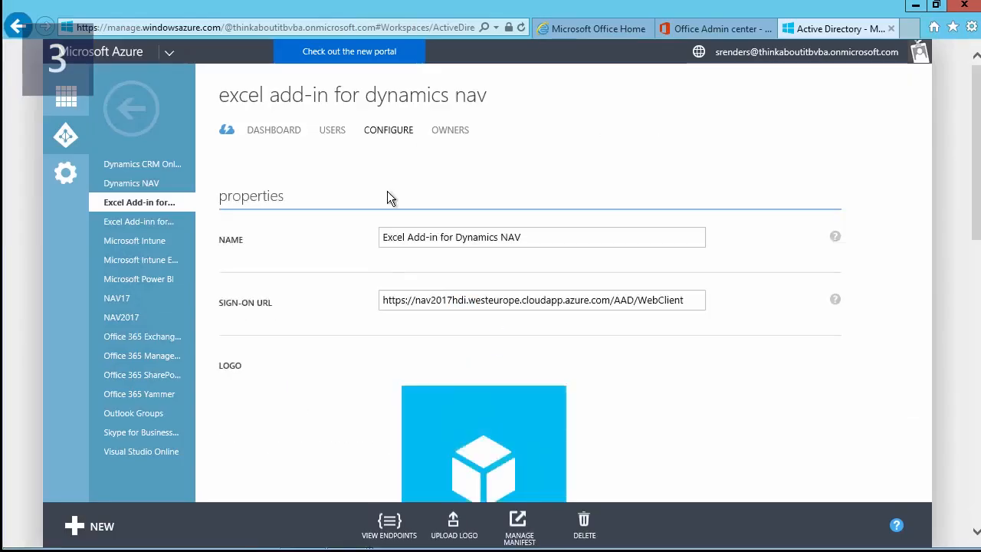
pyautogui.scroll(-3, 376, 245)
pyautogui.scroll(-10, 376, 243)
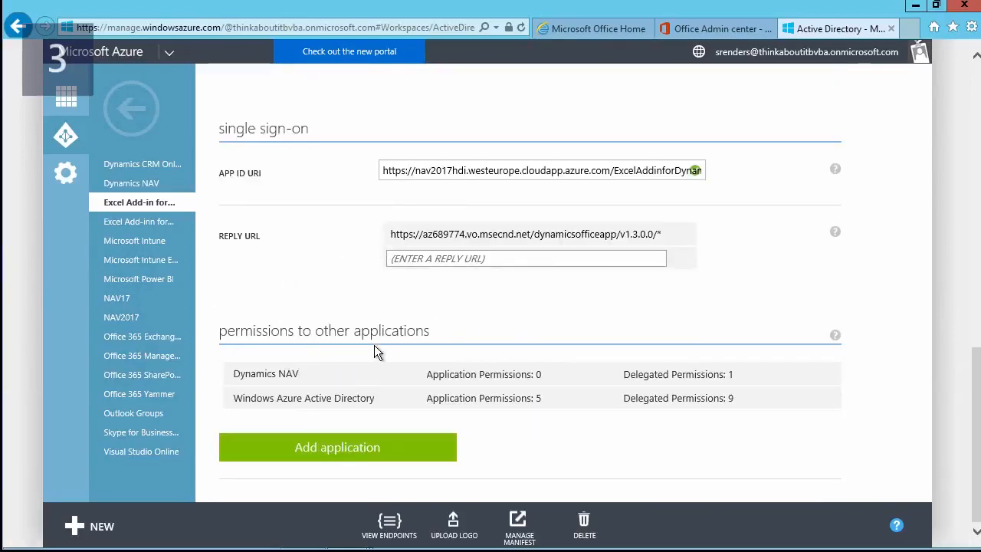
pyautogui.moveTo(294, 376)
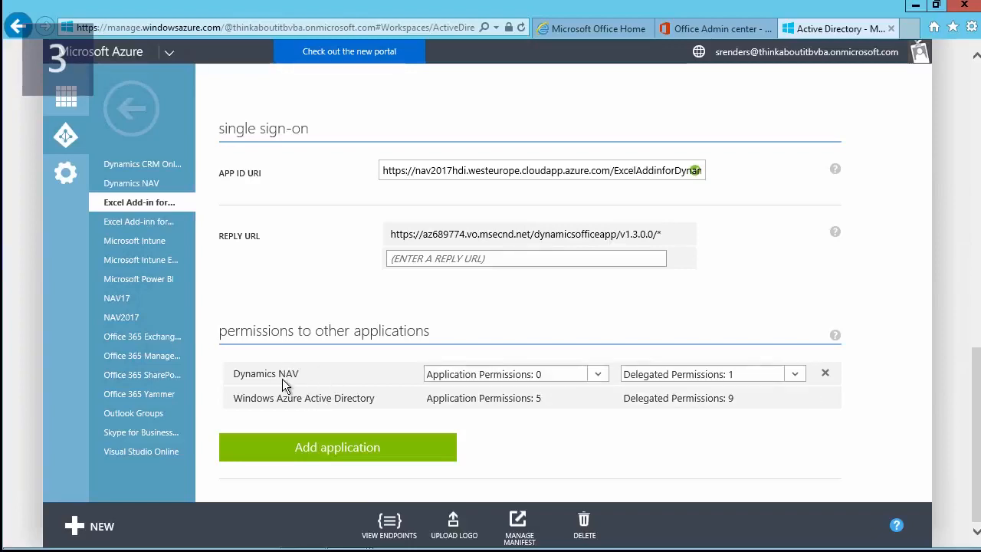
pyautogui.click(338, 453)
pyautogui.click(383, 150)
# - Filter the permissions list to All Apps, browse it, and close without adding anything
pyautogui.click(292, 162)
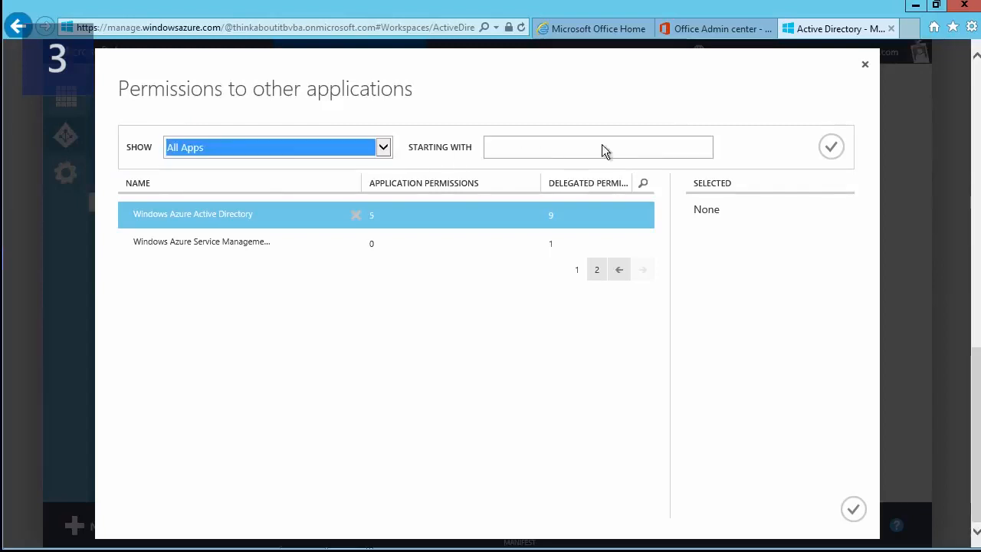
pyautogui.click(833, 151)
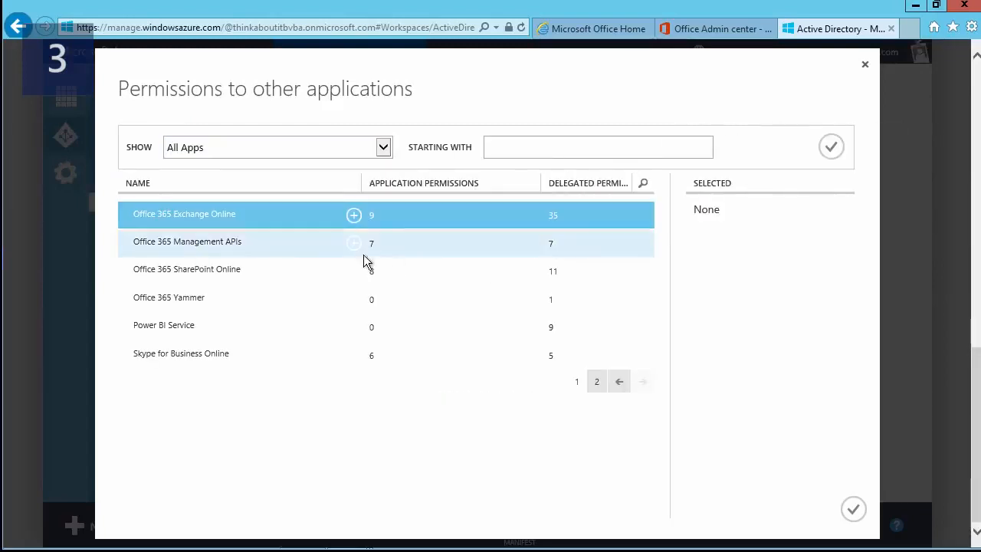
pyautogui.click(619, 383)
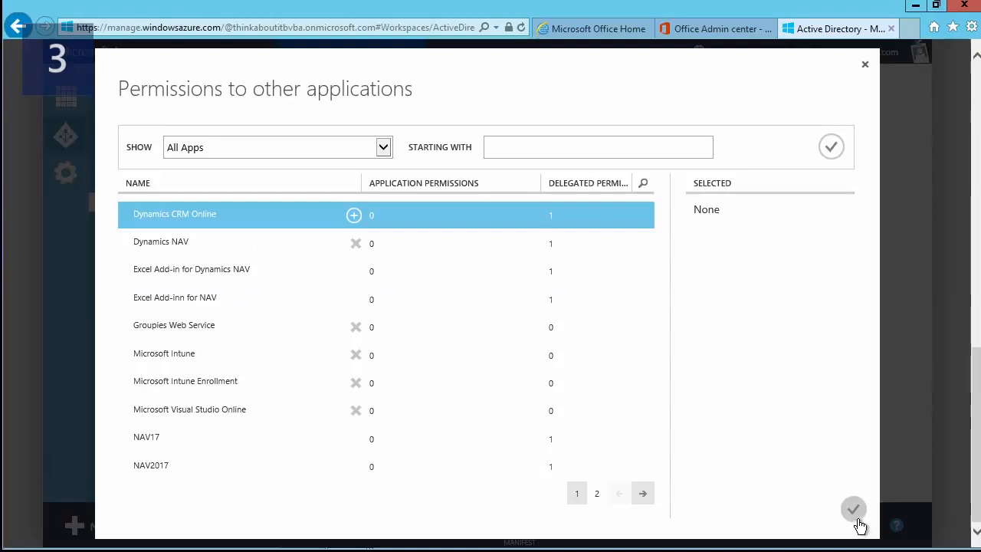
pyautogui.click(863, 67)
# - Confirm Access Dynamics NAV is checked in Dynamics NAV's Delegated Permissions
pyautogui.moveTo(574, 376)
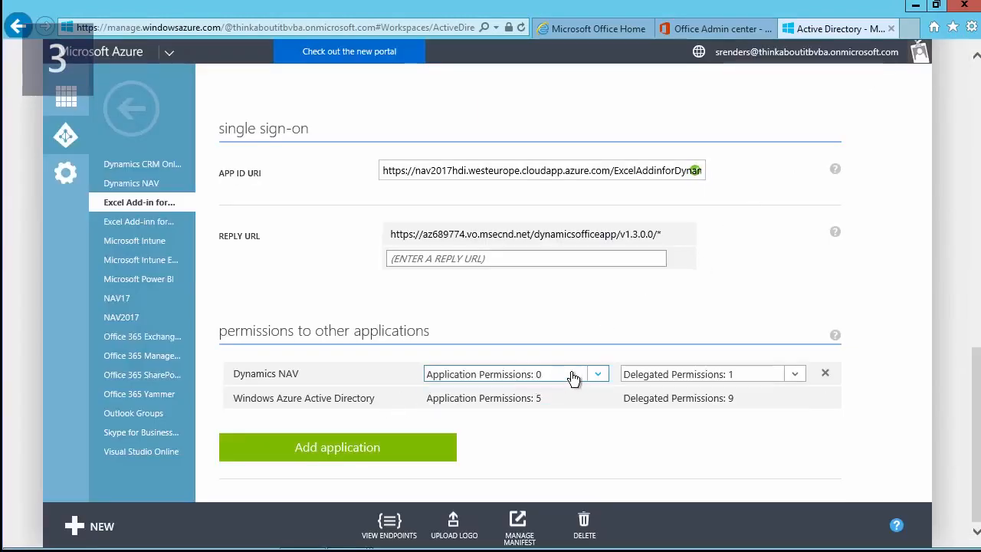
pyautogui.click(796, 376)
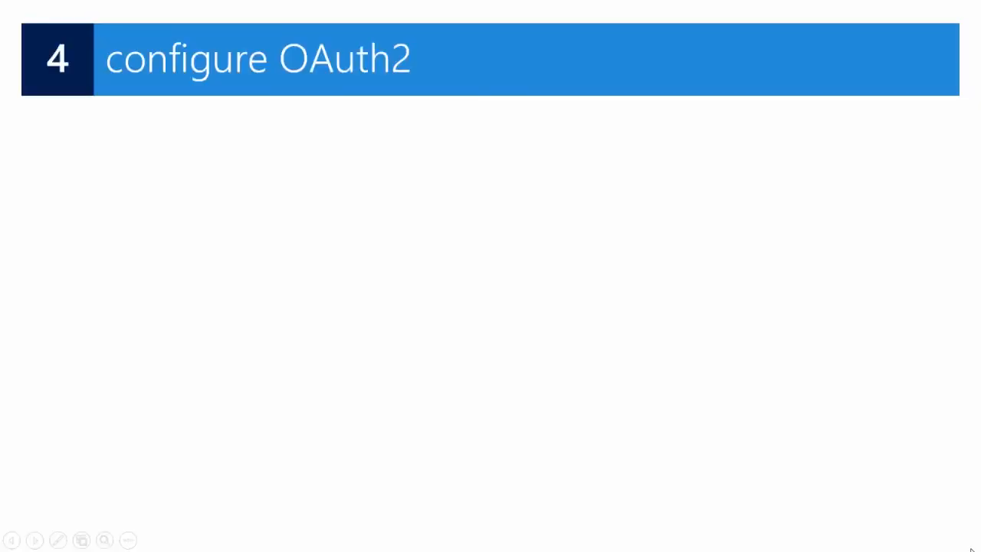
pyautogui.press('Right')
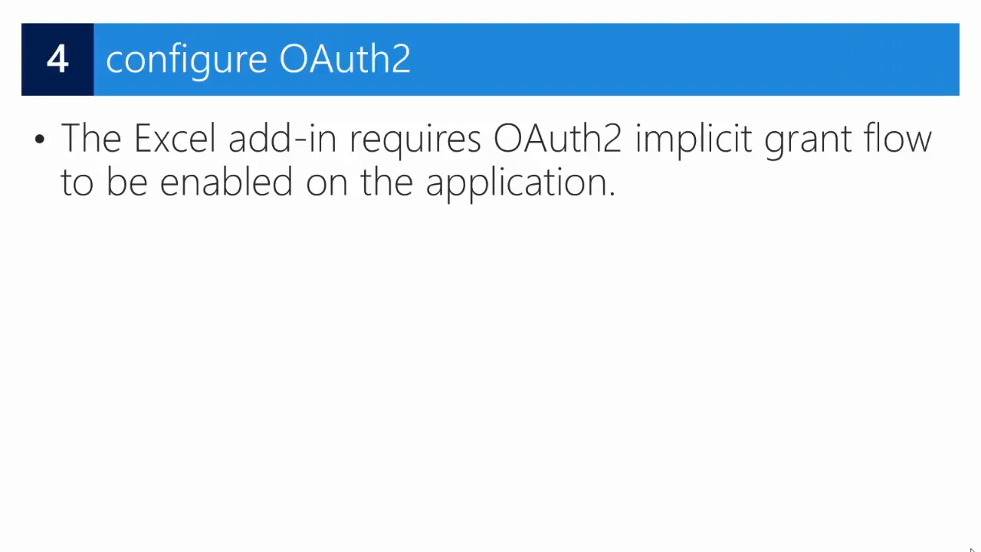
# - Advance the 'configure OAuth2' slide to its next point on implicit grant flow
pyautogui.press('Right')
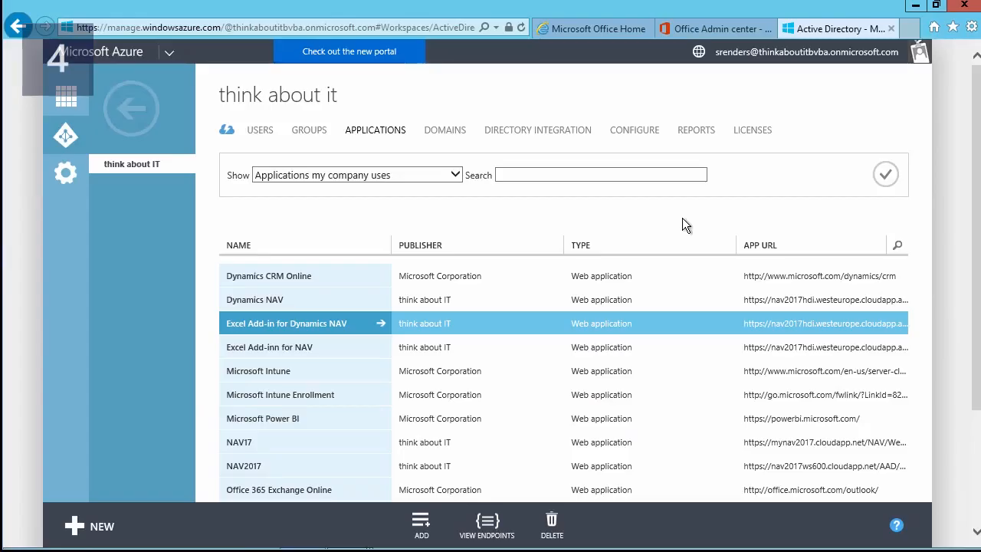
# - Show the Excel Add-in for Dynamics NAV configuration, where multi-tenant is NO
pyautogui.click(307, 324)
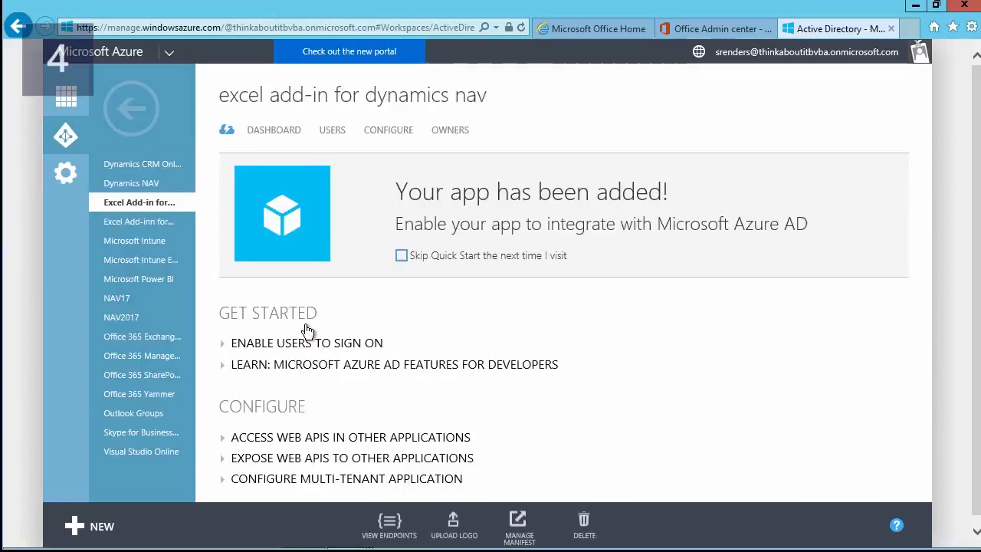
pyautogui.click(373, 139)
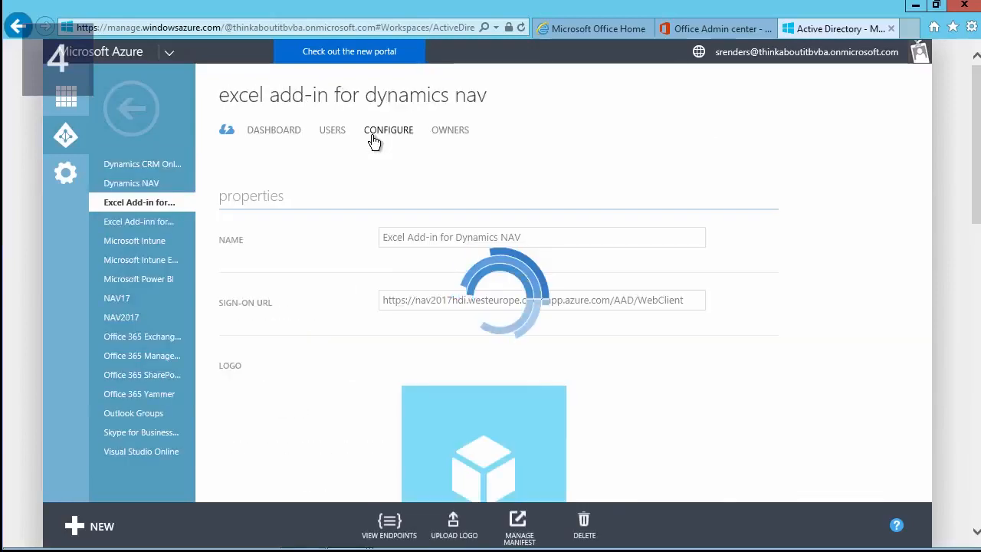
pyautogui.scroll(-2, 354, 234)
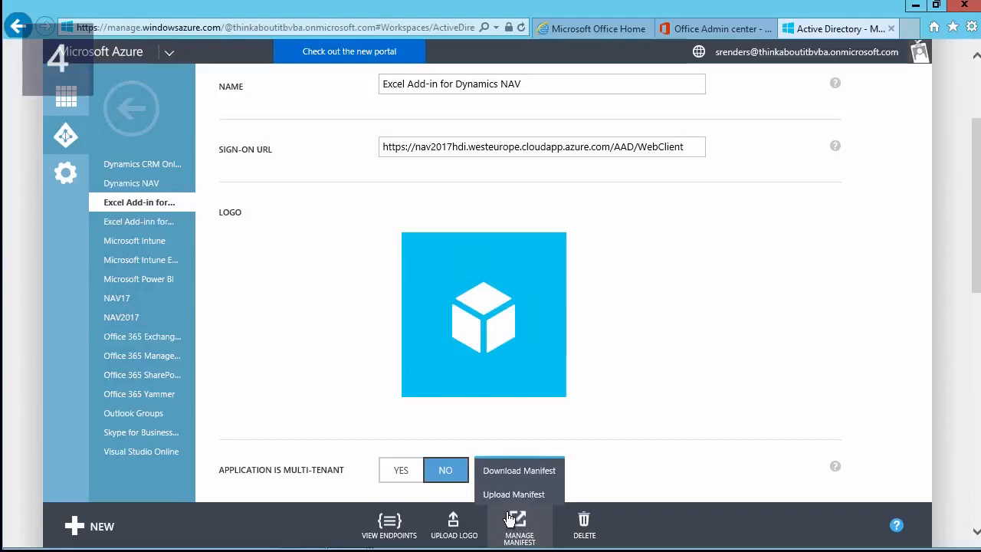
# - Download the Excel add-in's manifest .json file through Manage Manifest and open it
pyautogui.click(513, 473)
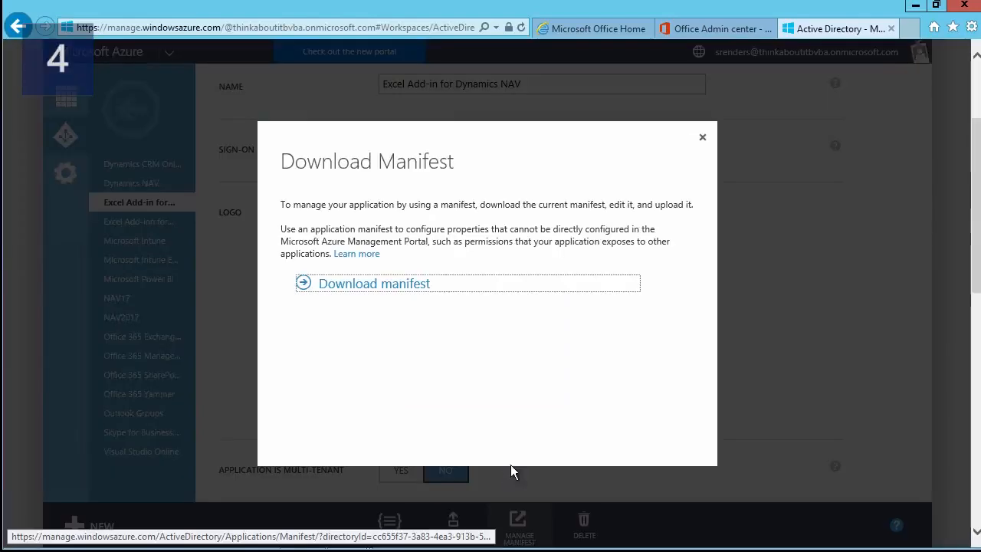
pyautogui.click(388, 286)
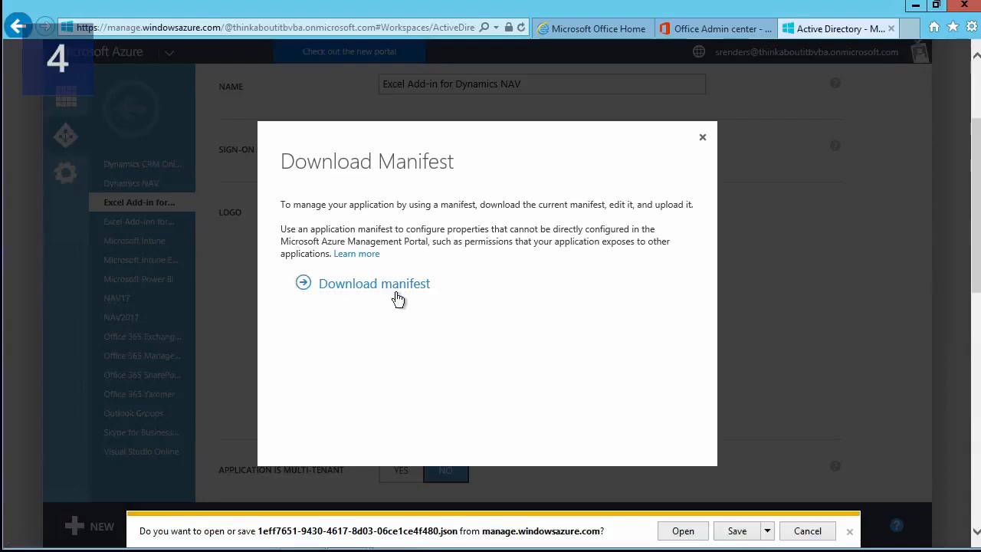
pyautogui.click(683, 531)
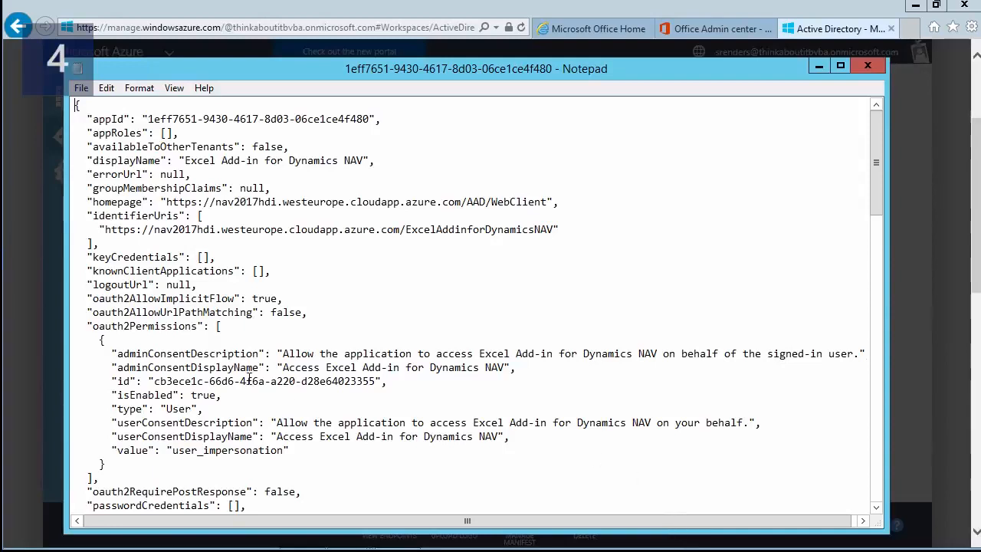
# - Verify oauth2AllowImplicitFlow is true in the manifest and save the file in Notepad
pyautogui.doubleClick(175, 297)
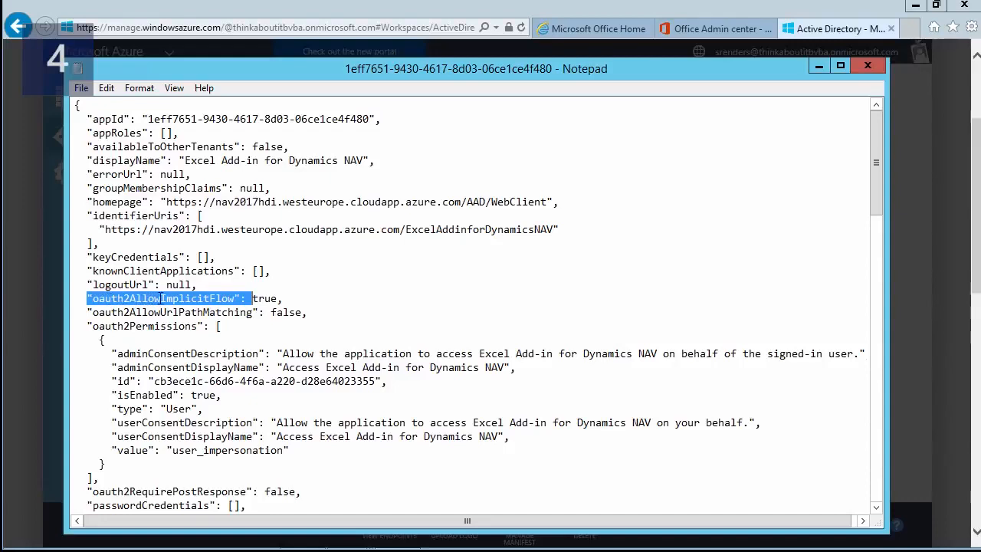
pyautogui.doubleClick(258, 299)
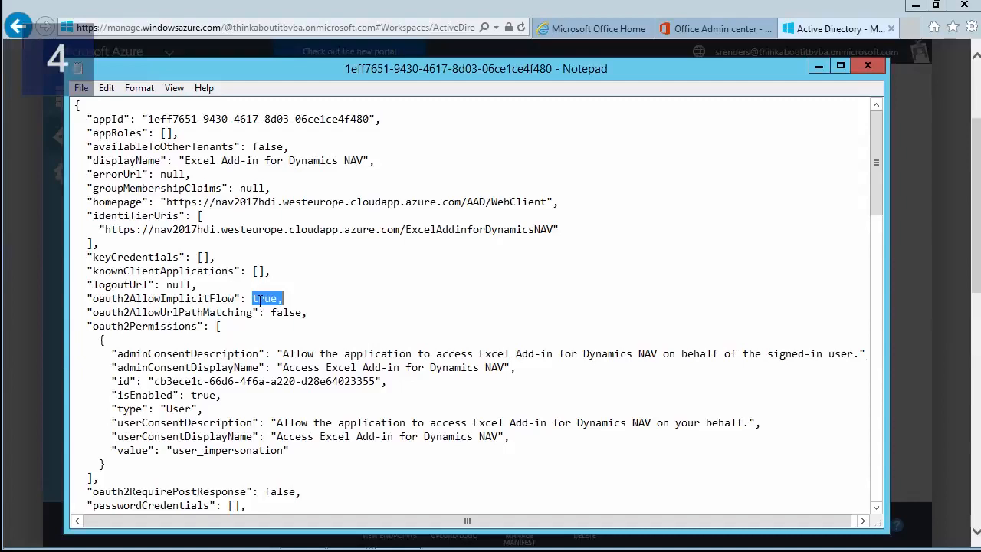
pyautogui.click(79, 89)
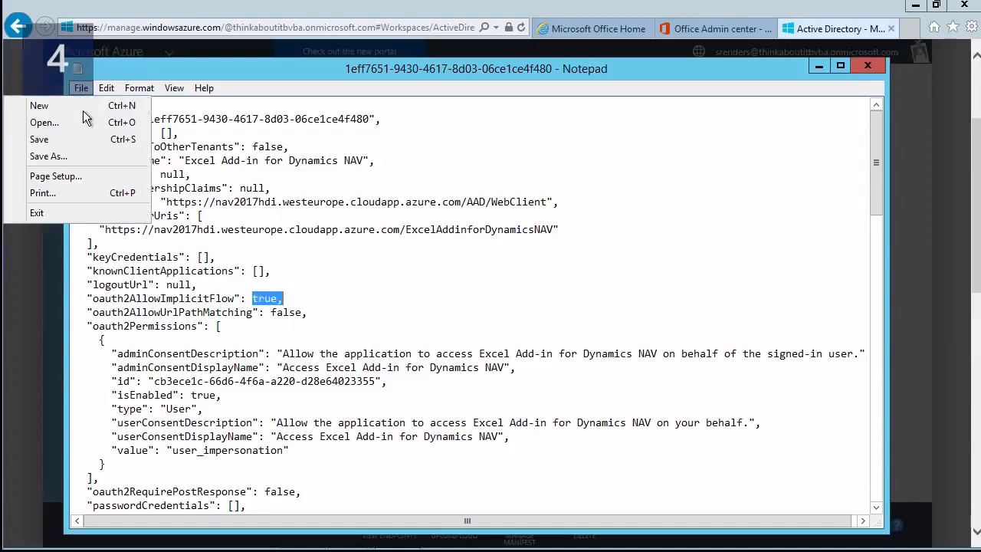
pyautogui.click(72, 145)
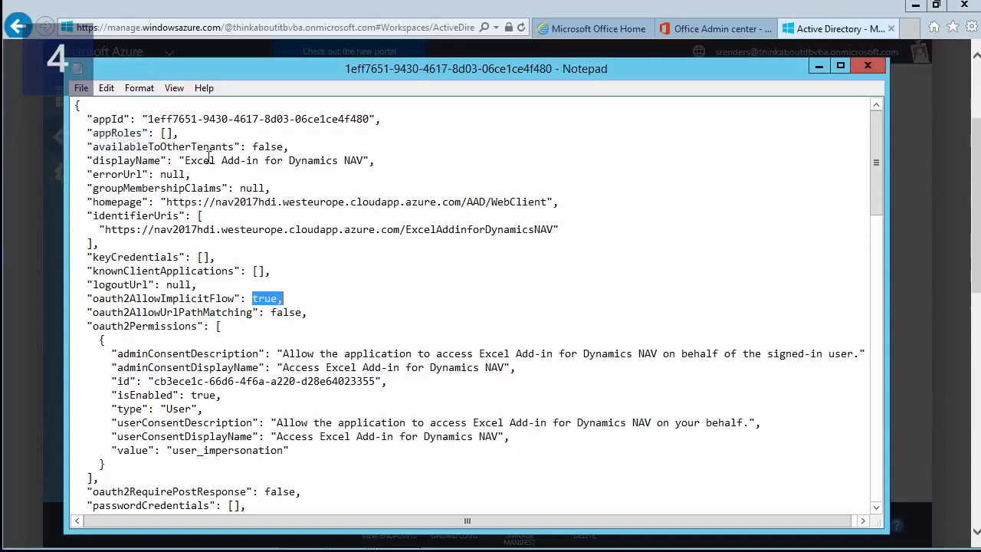
# - Close the manifest and its download dialog, then open Upload Manifest and cancel the file browse
pyautogui.click(867, 66)
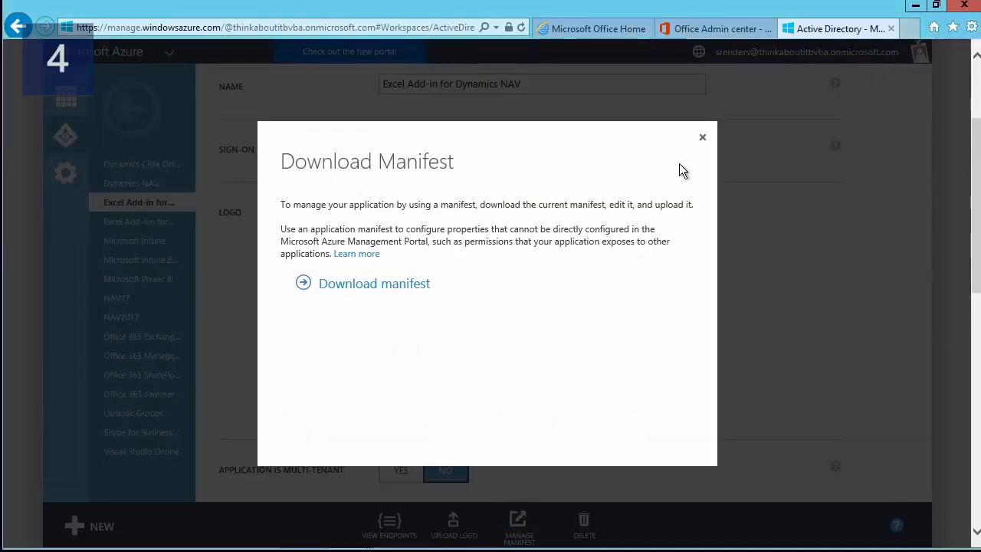
pyautogui.click(703, 139)
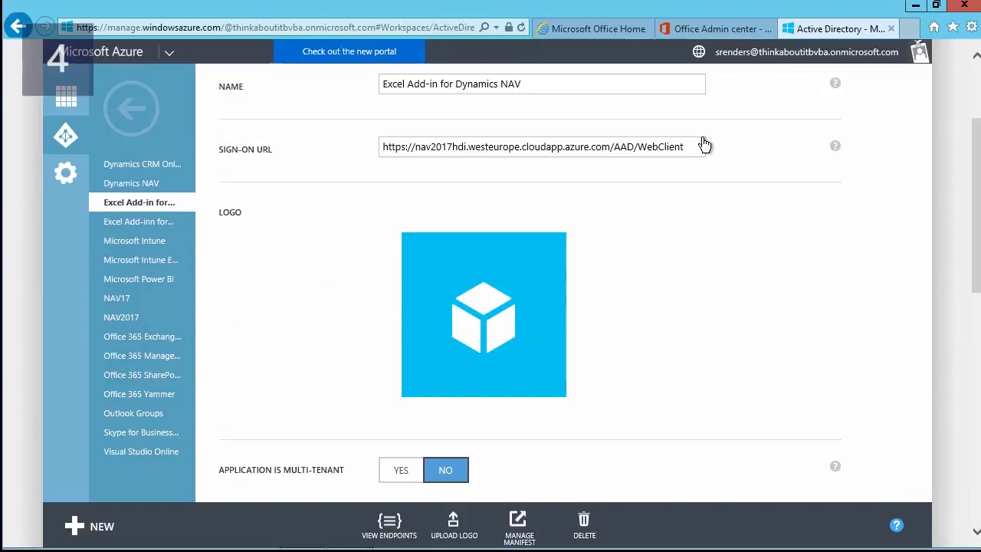
pyautogui.click(508, 535)
pyautogui.click(516, 496)
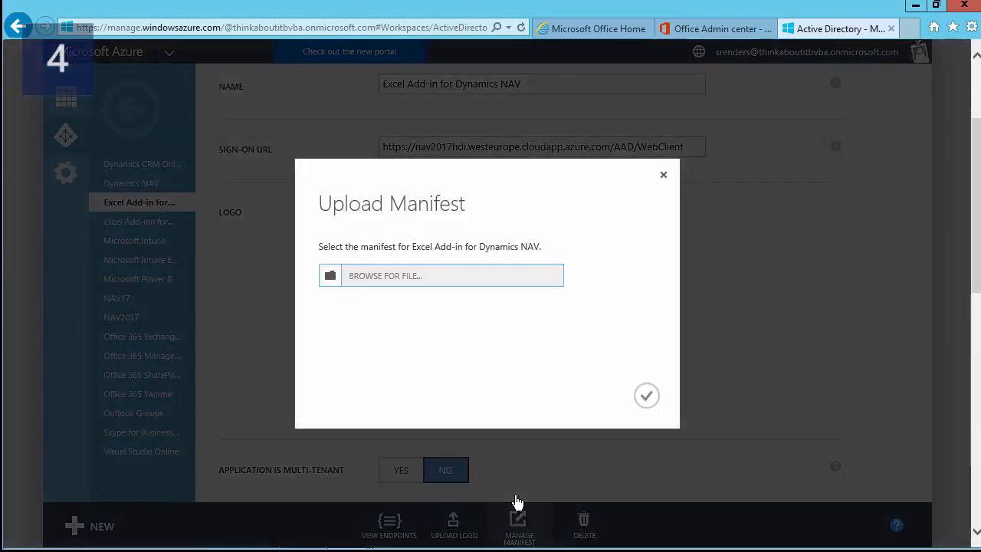
pyautogui.click(328, 277)
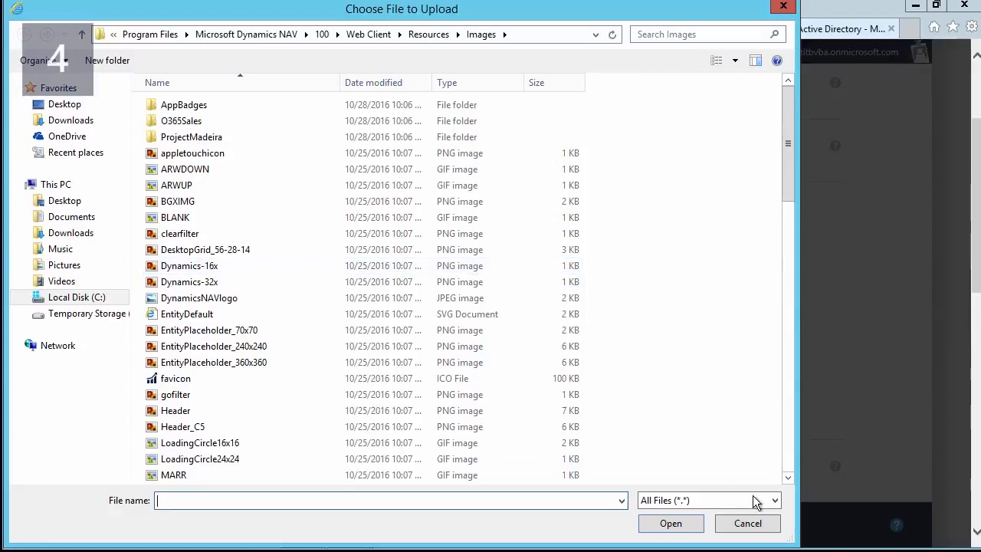
pyautogui.click(749, 523)
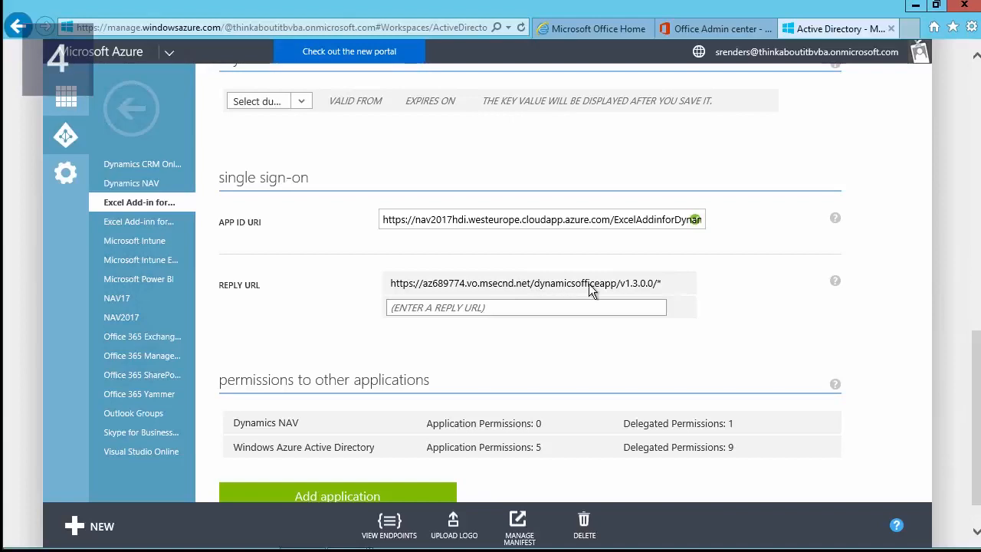
# - Place the cursor at the start of the add-in app's existing reply URL entry
pyautogui.click(662, 284)
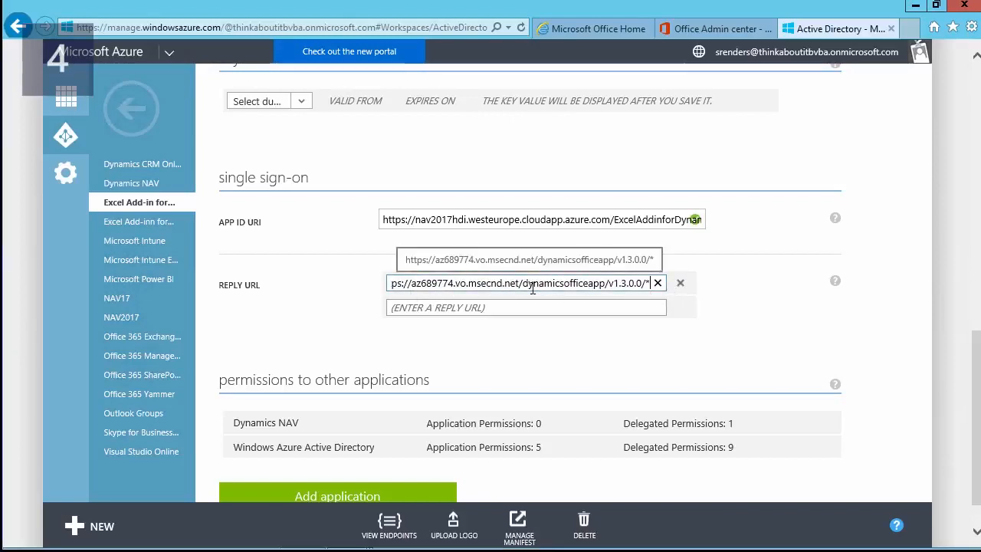
pyautogui.press('Home')
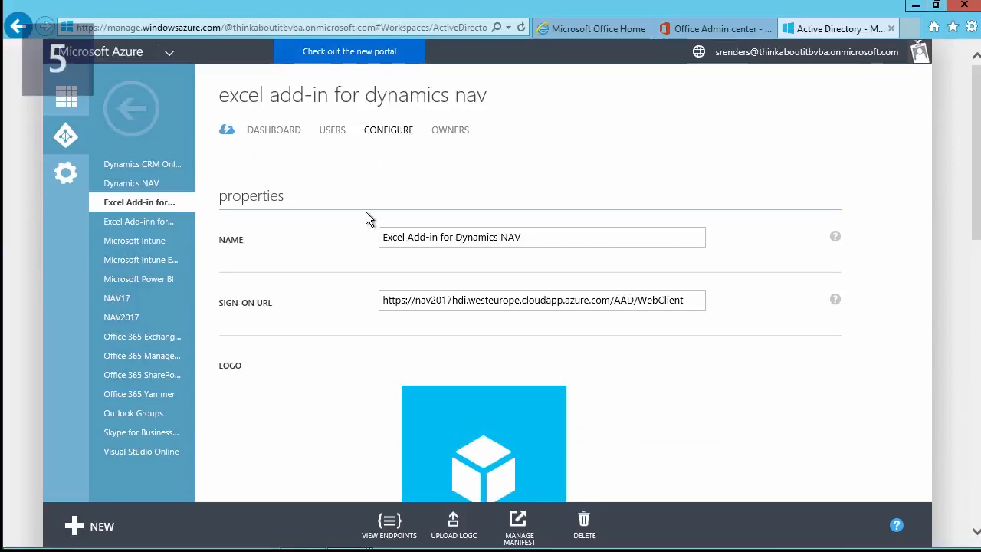
# - Select the Excel Add-in app's full Client ID value and copy it to the clipboard
pyautogui.scroll(-4, 355, 239)
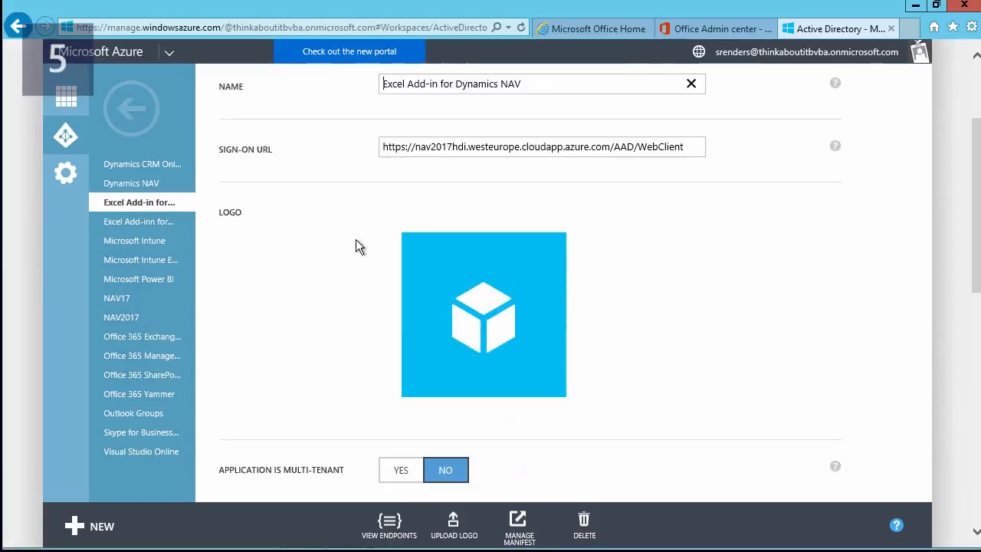
pyautogui.scroll(-1, 356, 246)
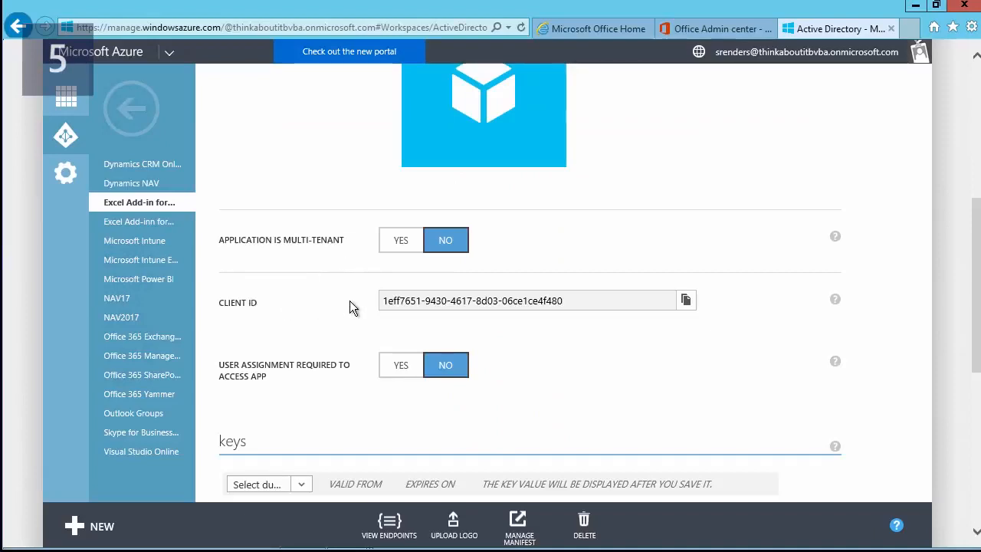
pyautogui.moveTo(571, 299); pyautogui.dragTo(400, 309)
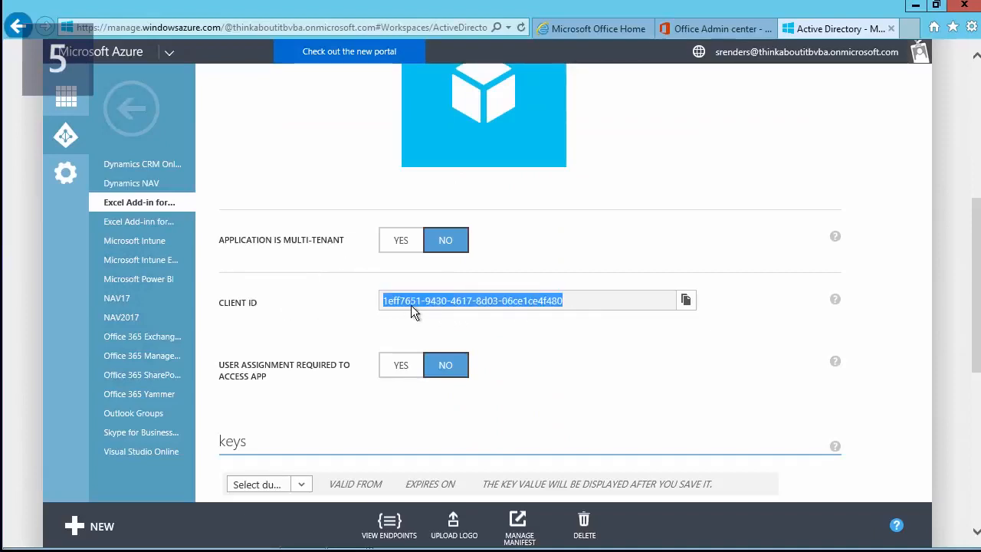
pyautogui.rightClick(415, 303)
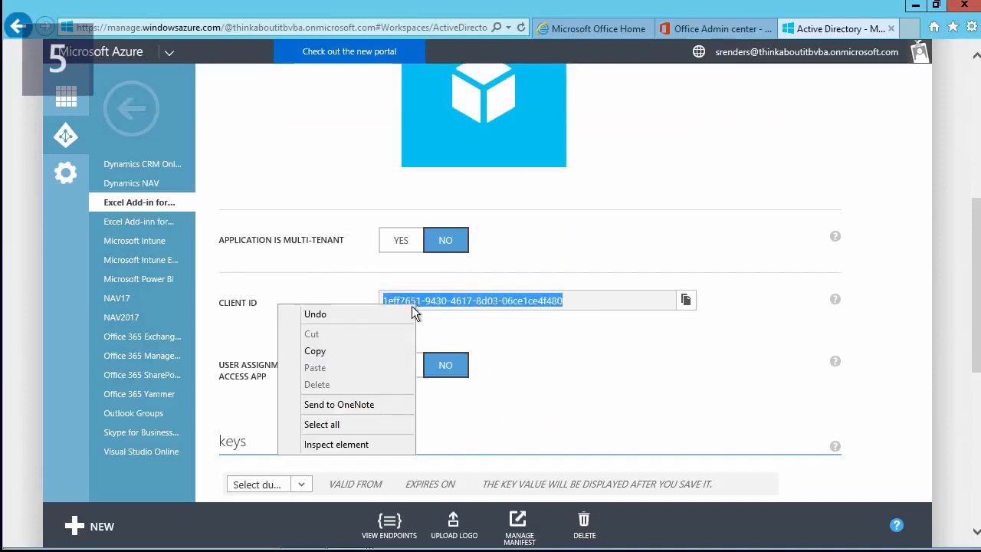
pyautogui.click(348, 351)
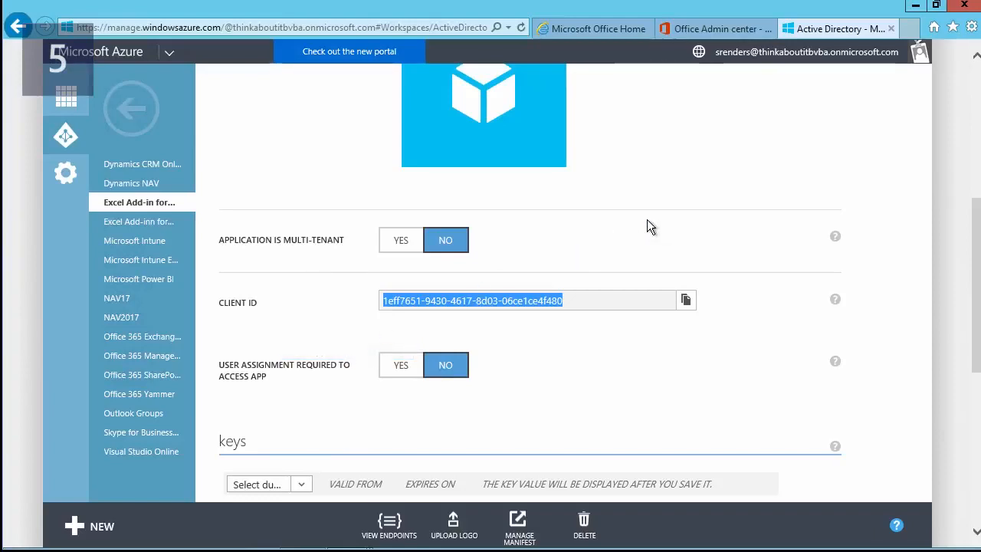
# - Save the copied Client ID as the NAV instance's Excel add-in AAD client app ID, then restart it
pyautogui.click(913, 7)
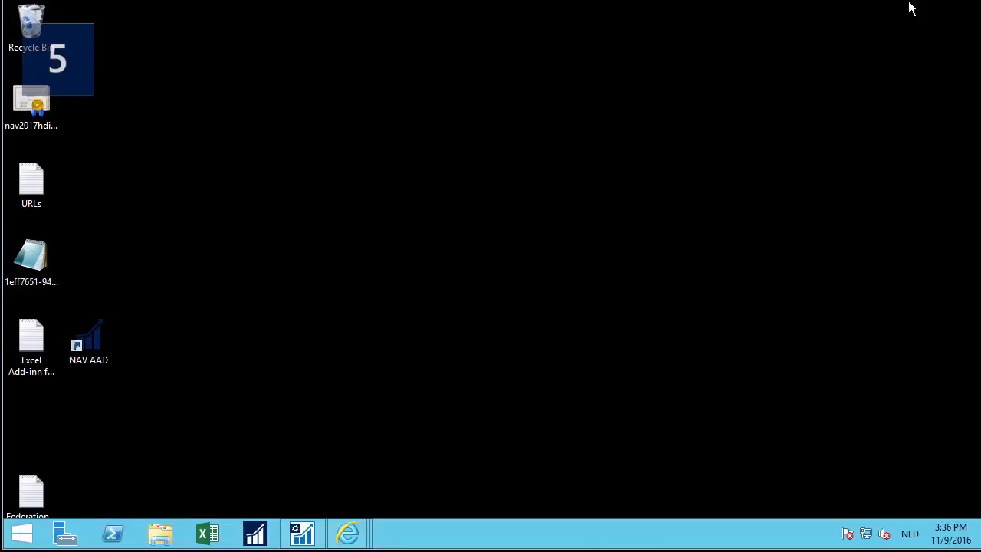
pyautogui.click(302, 534)
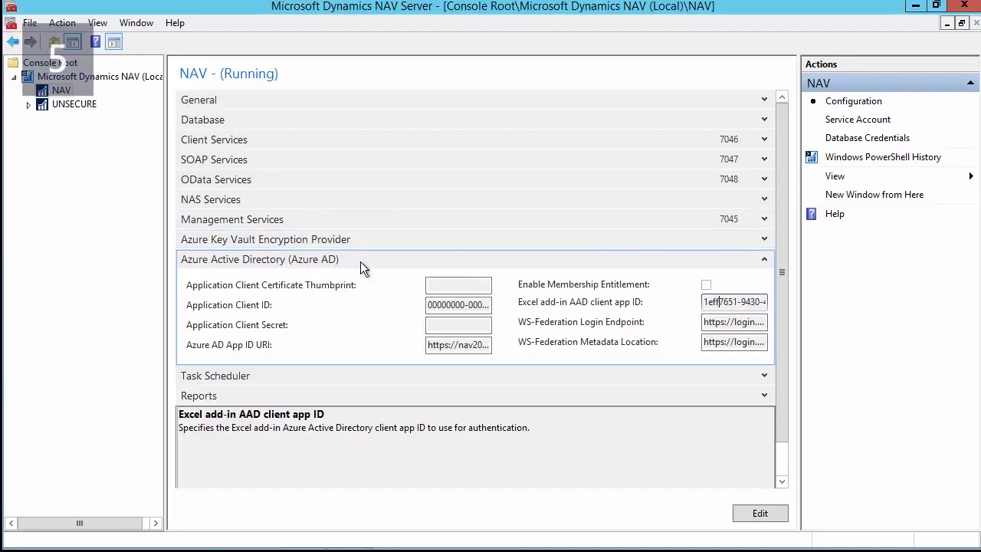
pyautogui.click(758, 516)
pyautogui.click(714, 301)
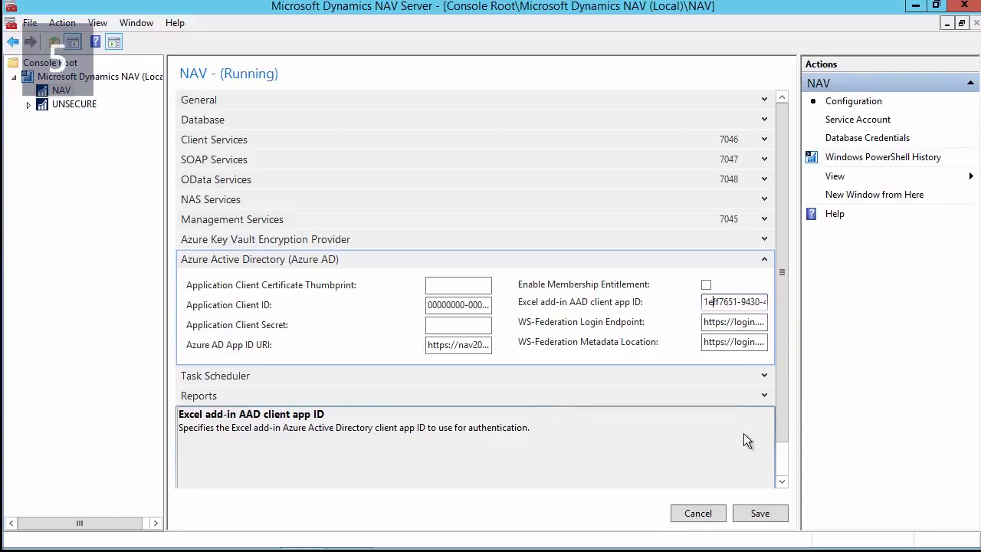
pyautogui.click(105, 77)
pyautogui.rightClick(188, 79)
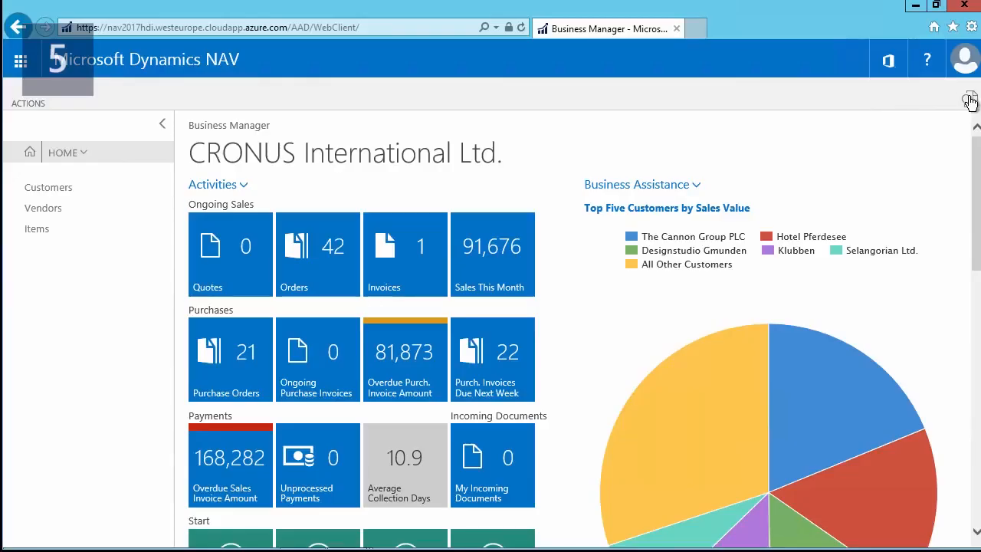
# - Find Assisted Setup via search and run the Set up reporting guide again
pyautogui.click(969, 101)
pyautogui.write('assis')
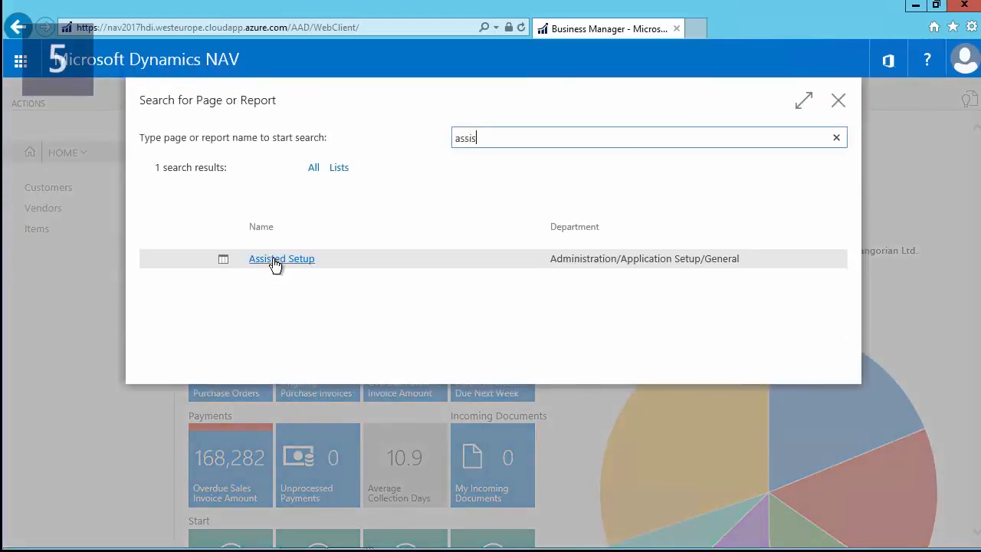
pyautogui.click(277, 261)
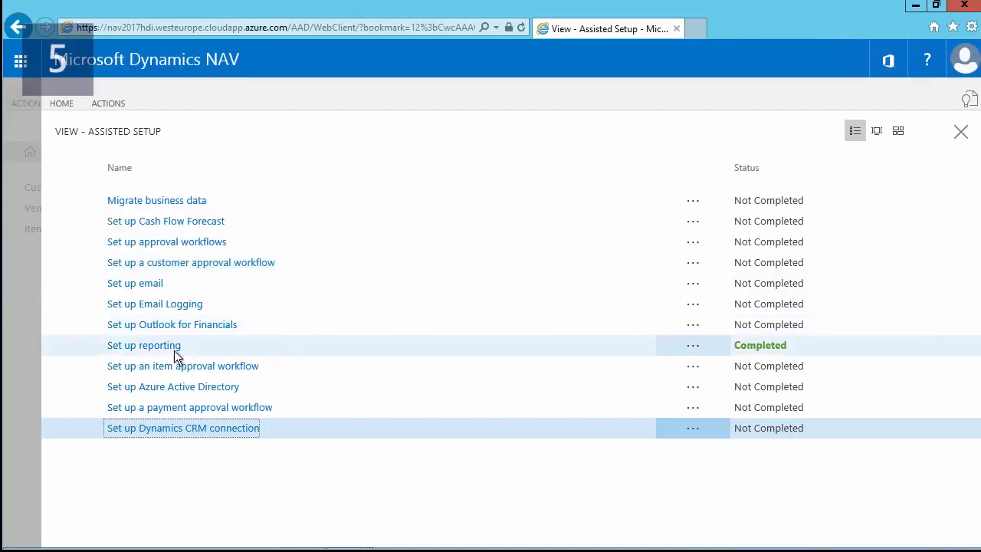
pyautogui.click(152, 353)
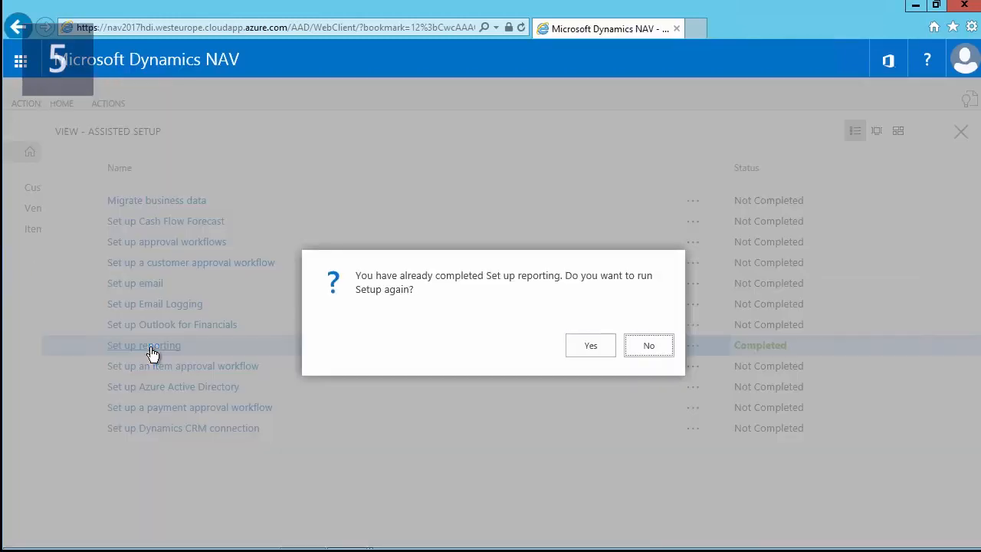
pyautogui.click(591, 345)
# - Create a new data set named 'test' with Data Source Id 22 and publish it
pyautogui.click(616, 456)
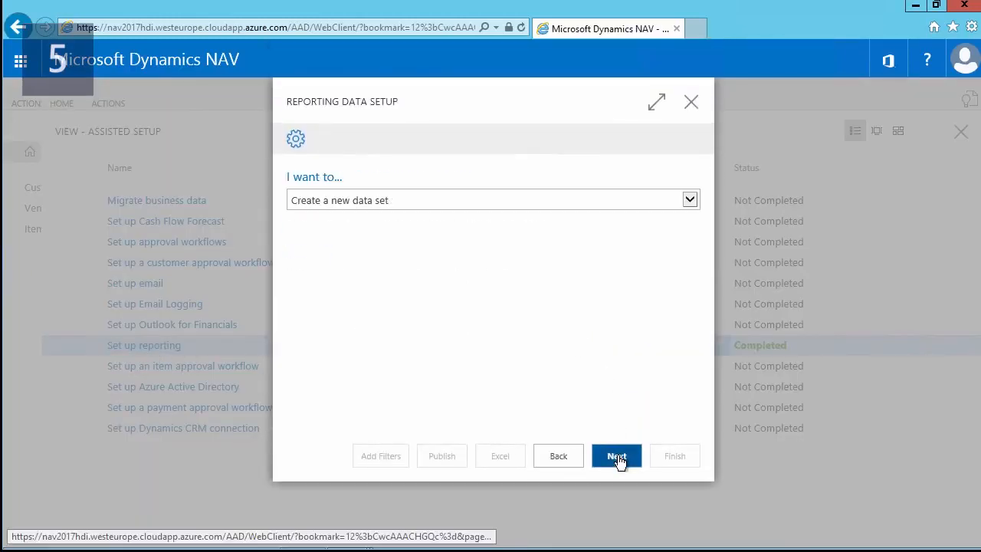
pyautogui.click(613, 456)
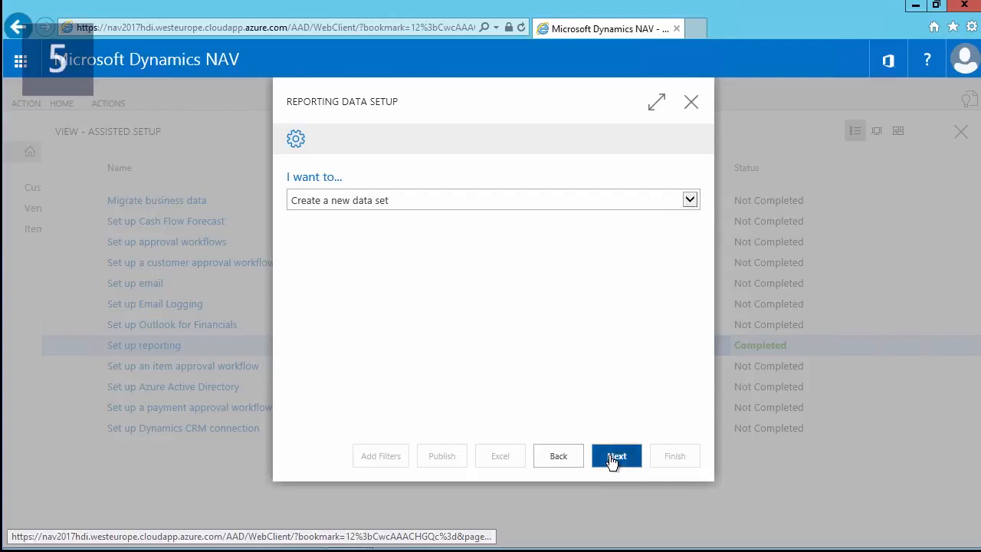
pyautogui.write('test')
pyautogui.click(672, 284)
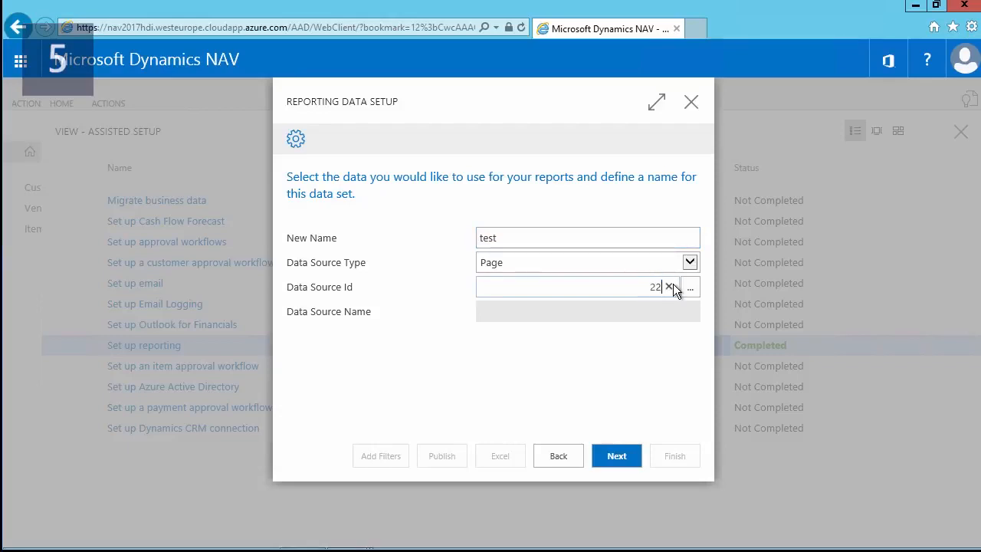
pyautogui.write('22')
pyautogui.click(627, 460)
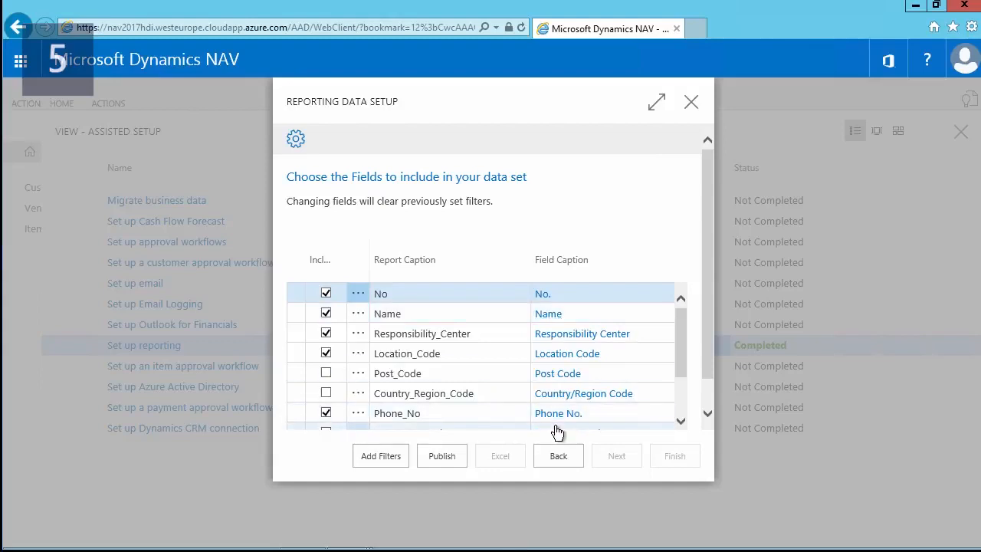
pyautogui.click(443, 456)
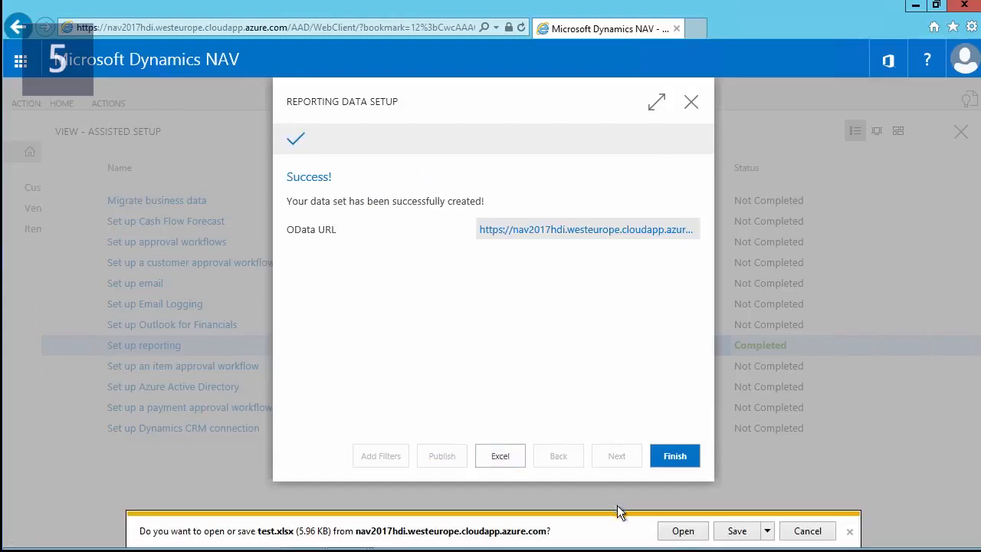
# - Open test.xlsx, sign in to the Dynamics add-in with the work account, and view its options
pyautogui.click(677, 531)
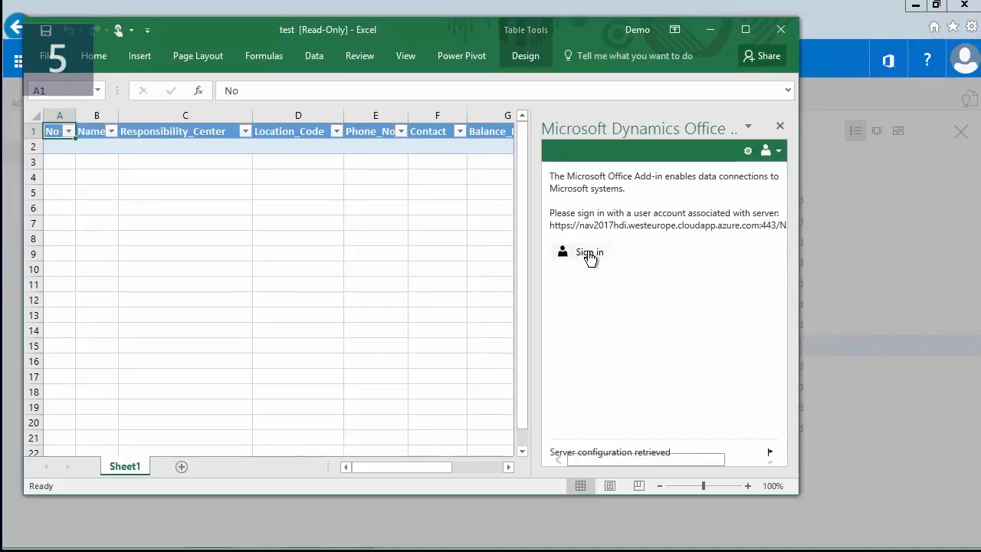
pyautogui.click(588, 255)
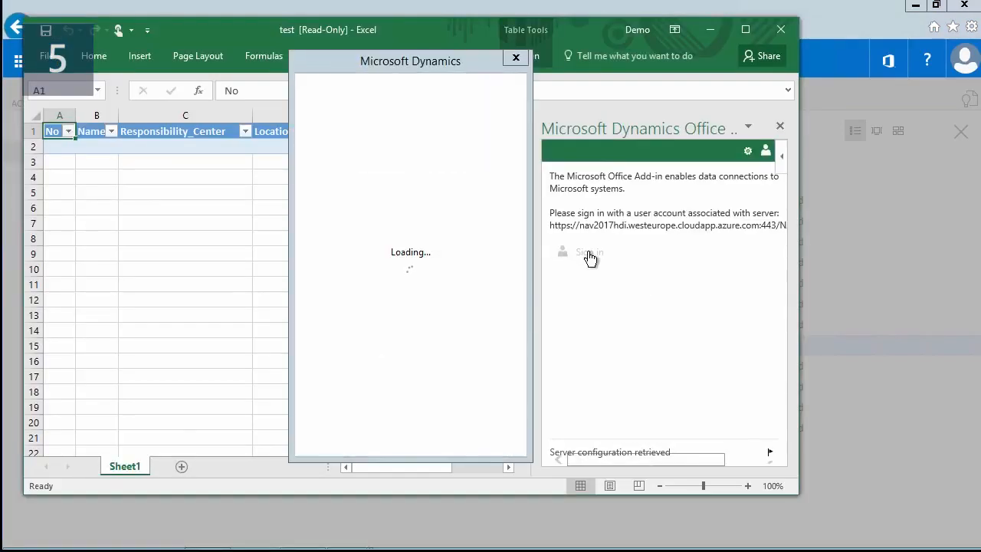
pyautogui.click(411, 199)
pyautogui.write('••••••')
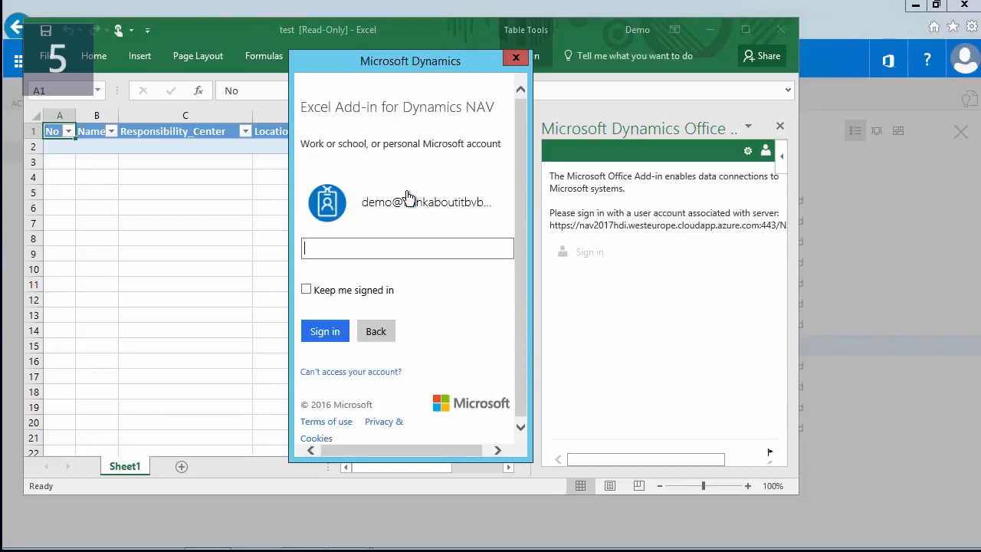
pyautogui.write('•••••')
pyautogui.press('Return')
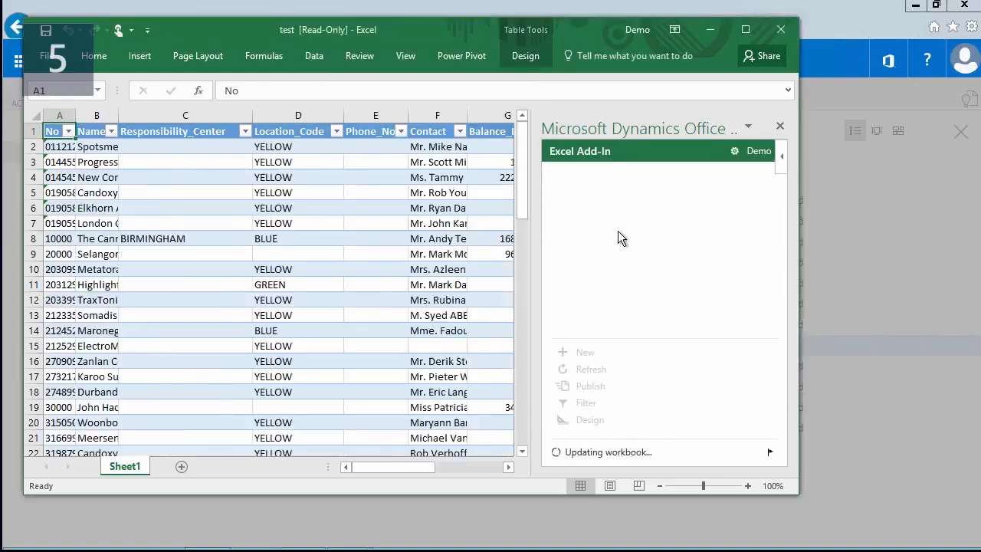
pyautogui.click(734, 151)
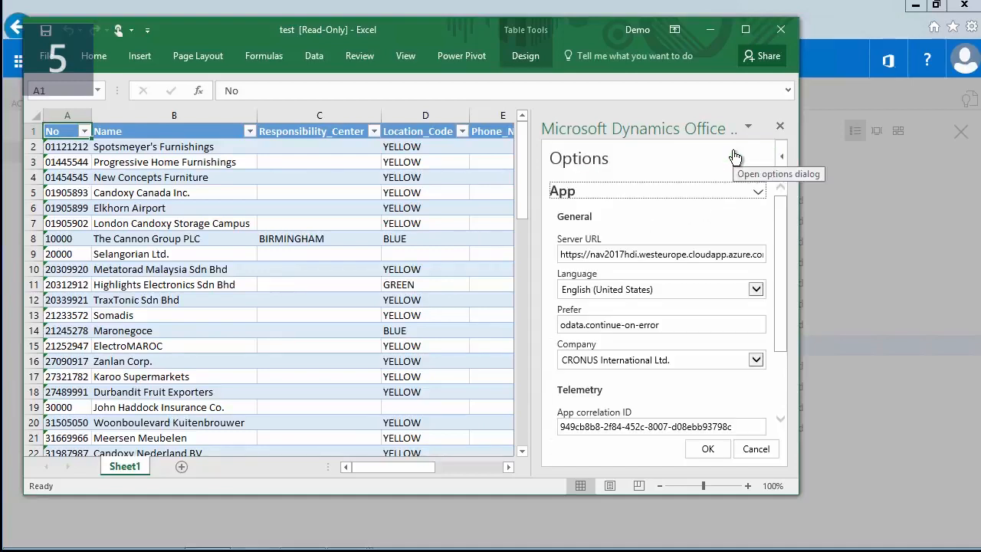
pyautogui.moveTo(539, 217); pyautogui.dragTo(443, 219)
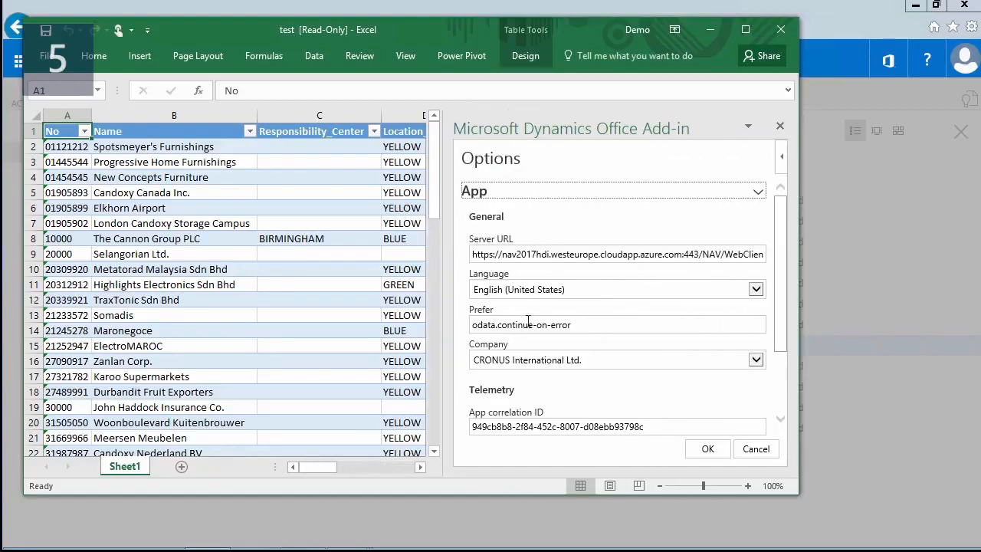